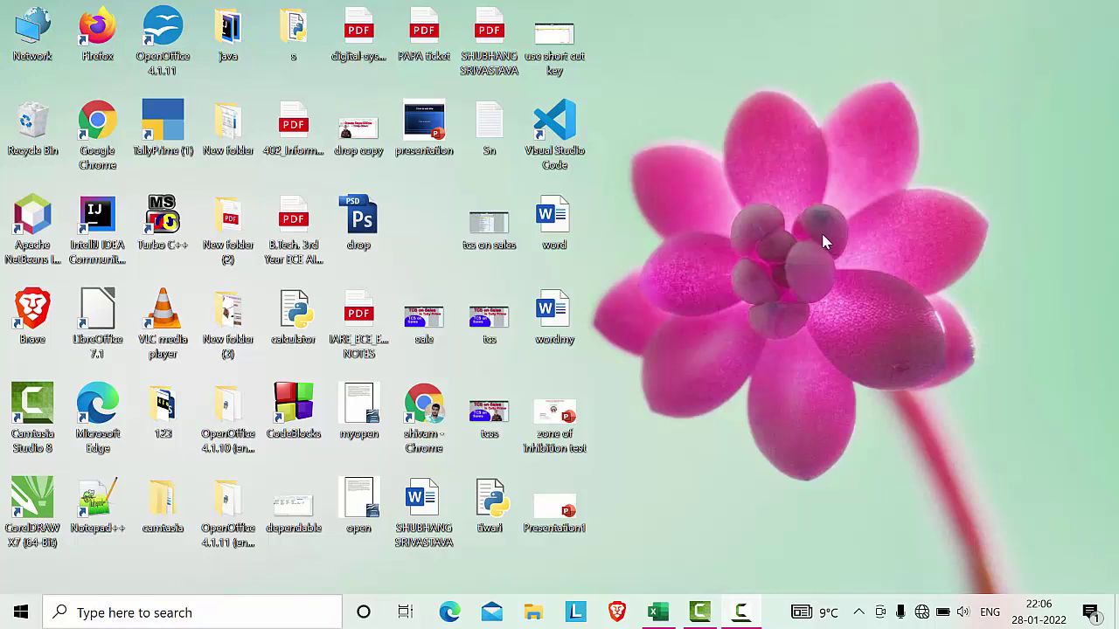
- Refresh the desktop twice from its right-click menu
right_click(673, 138)
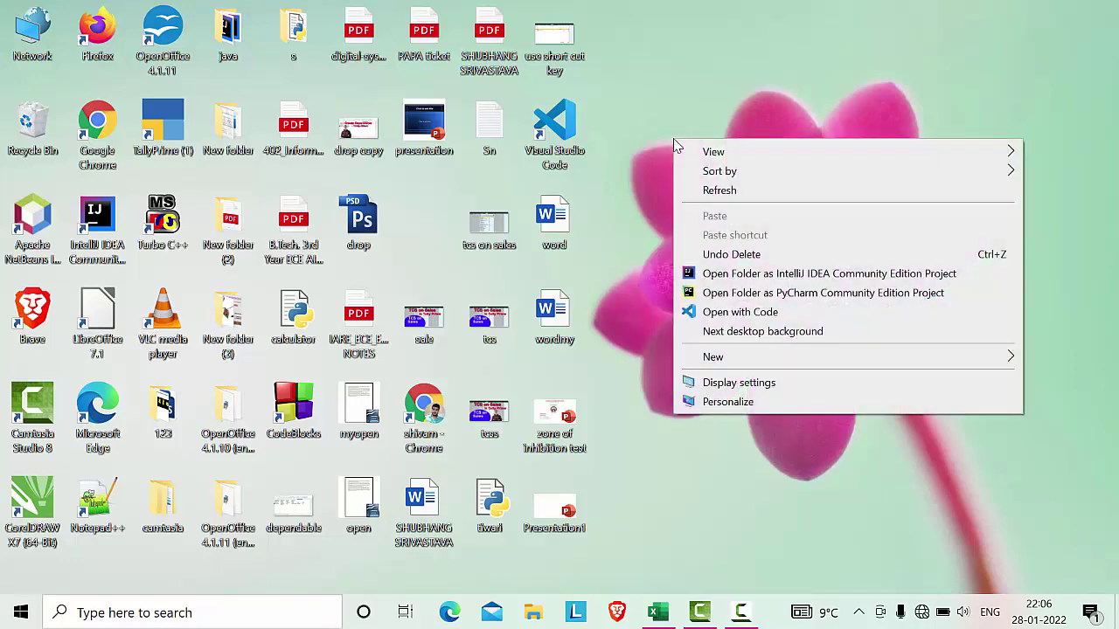
click(718, 192)
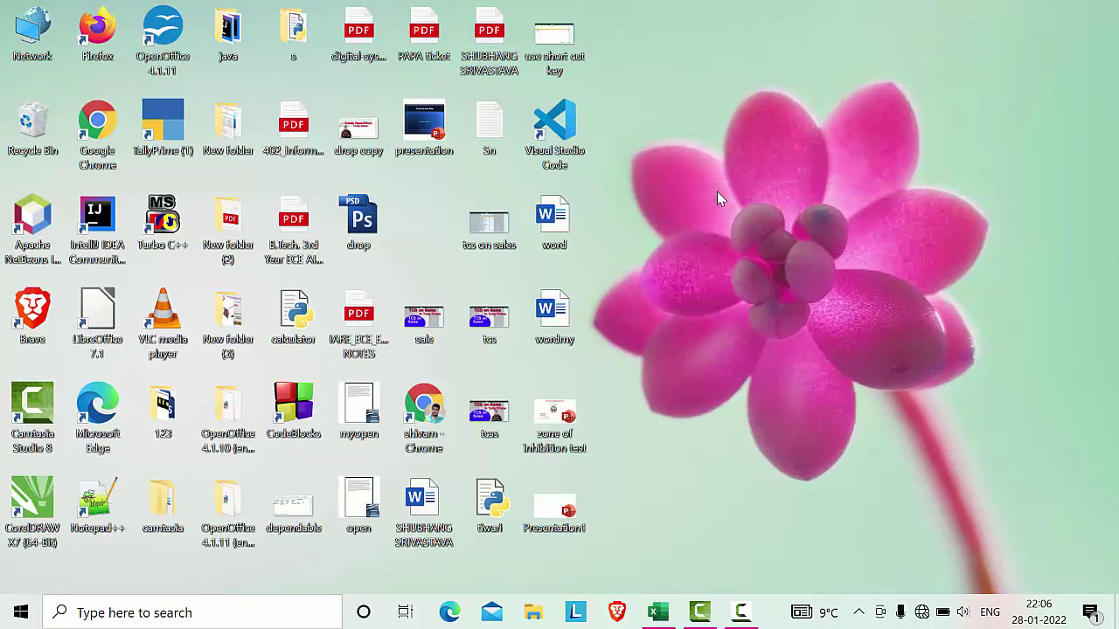
right_click(717, 192)
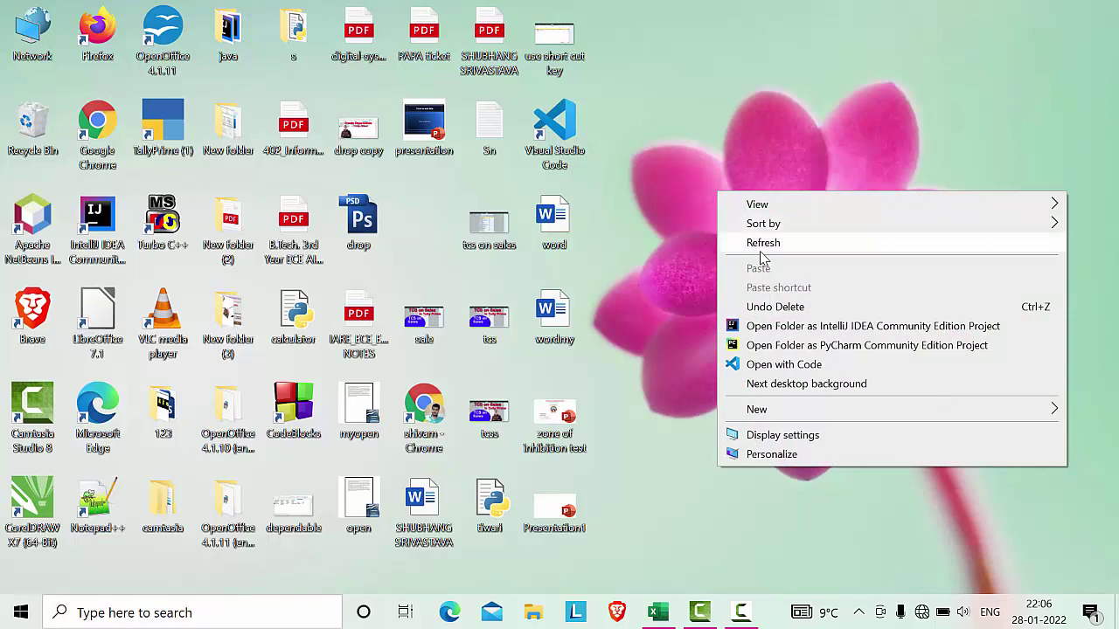
click(760, 252)
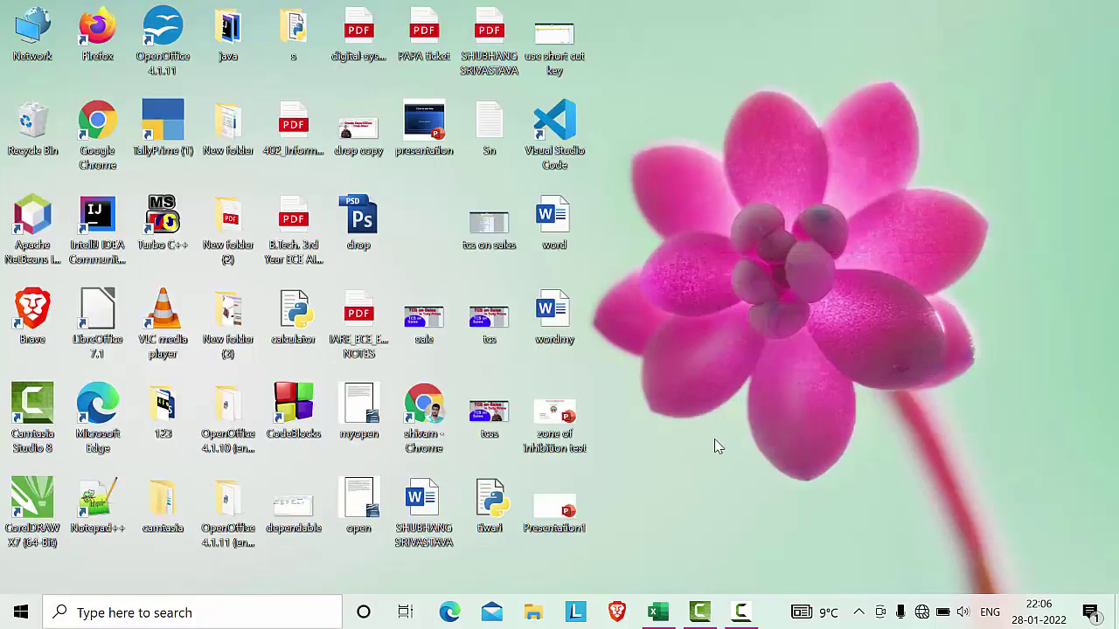
- Bring up Book1 and enter the heading 'Name' in cell A2
click(662, 612)
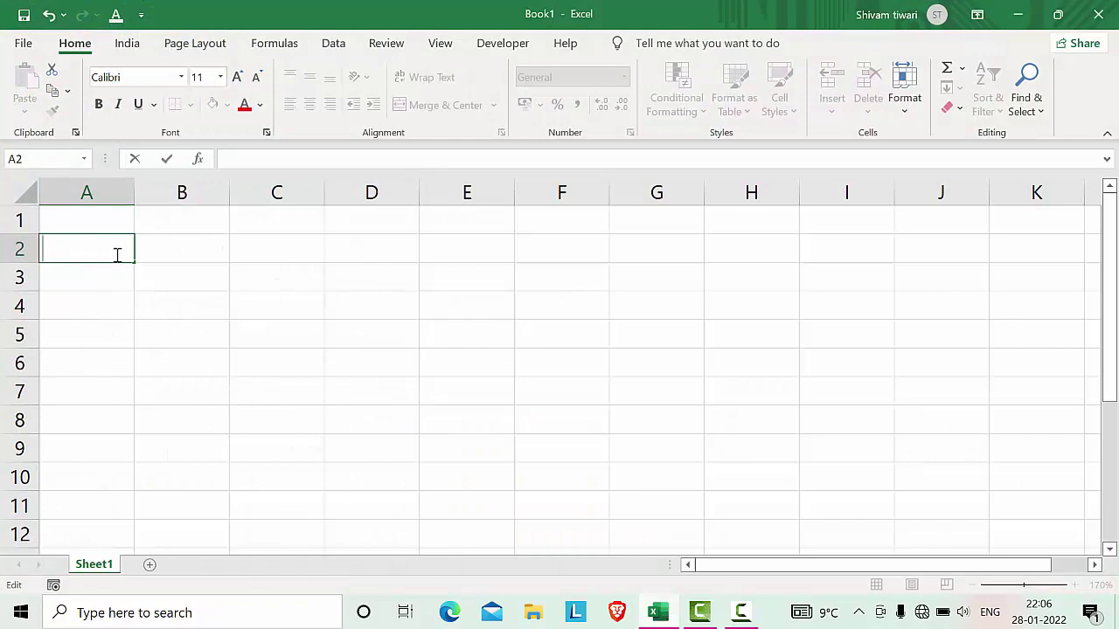
click(120, 326)
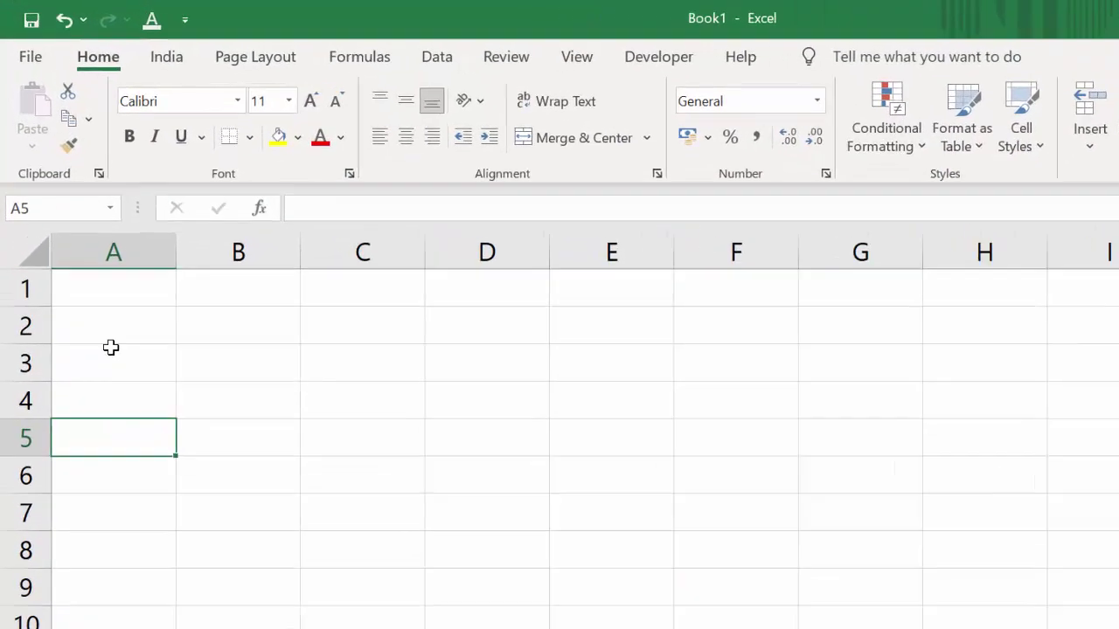
click(77, 254)
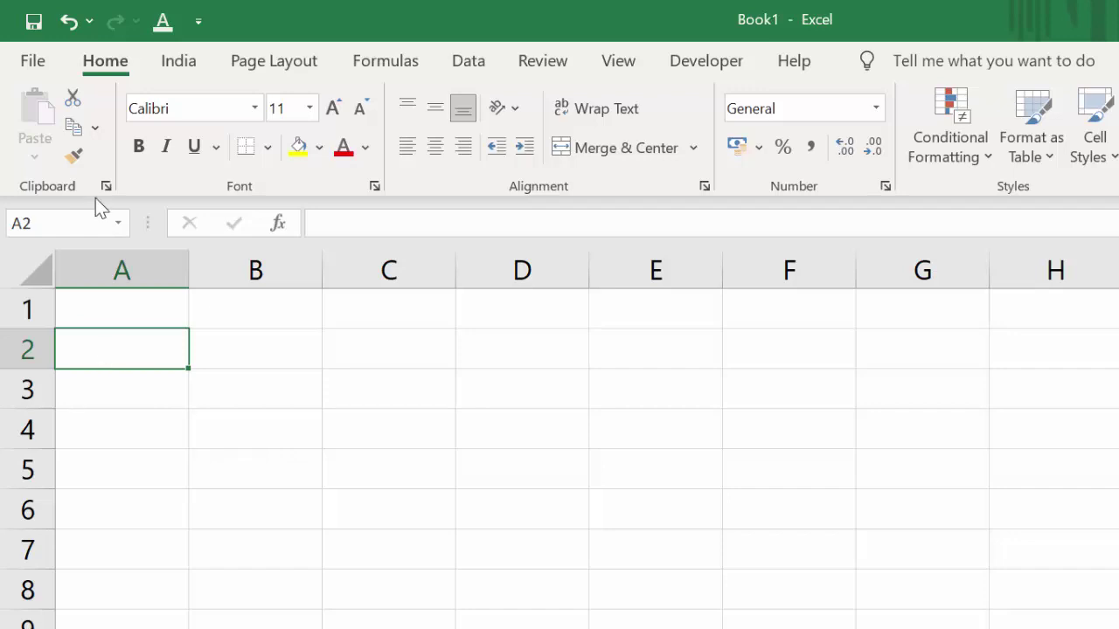
text(Na)
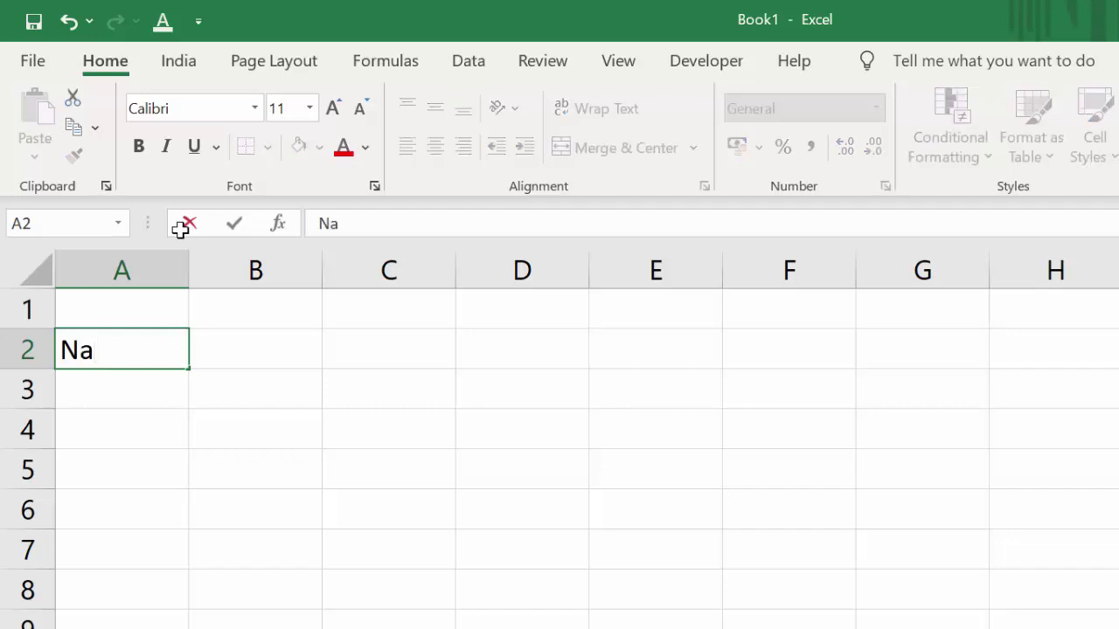
click(181, 230)
text(me)
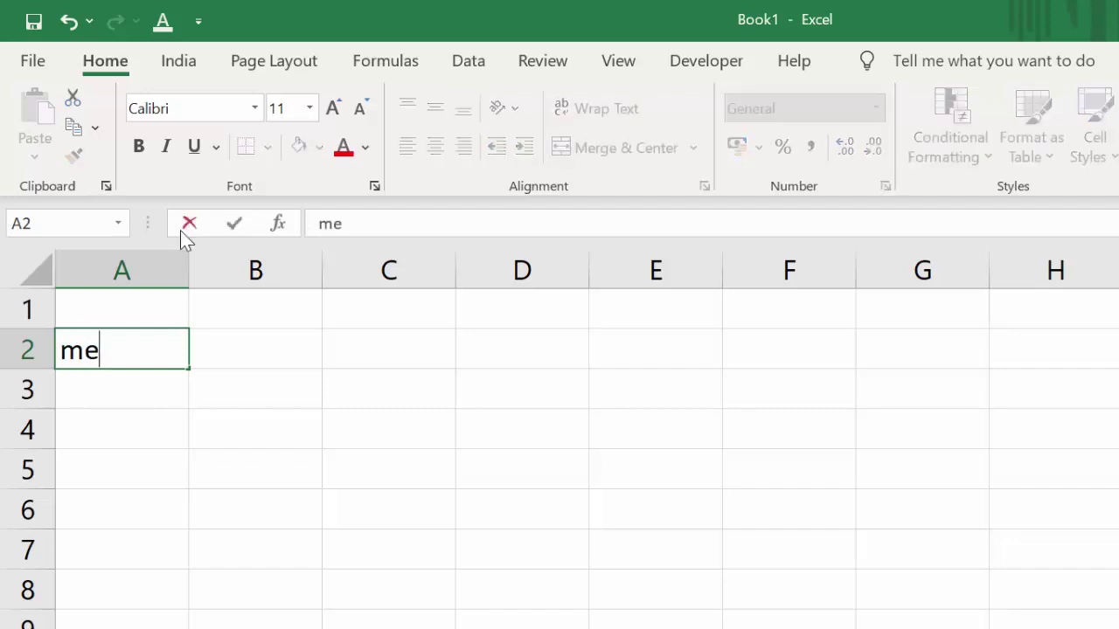
key(BackSpace)
key(BackSpace)
text(Na)
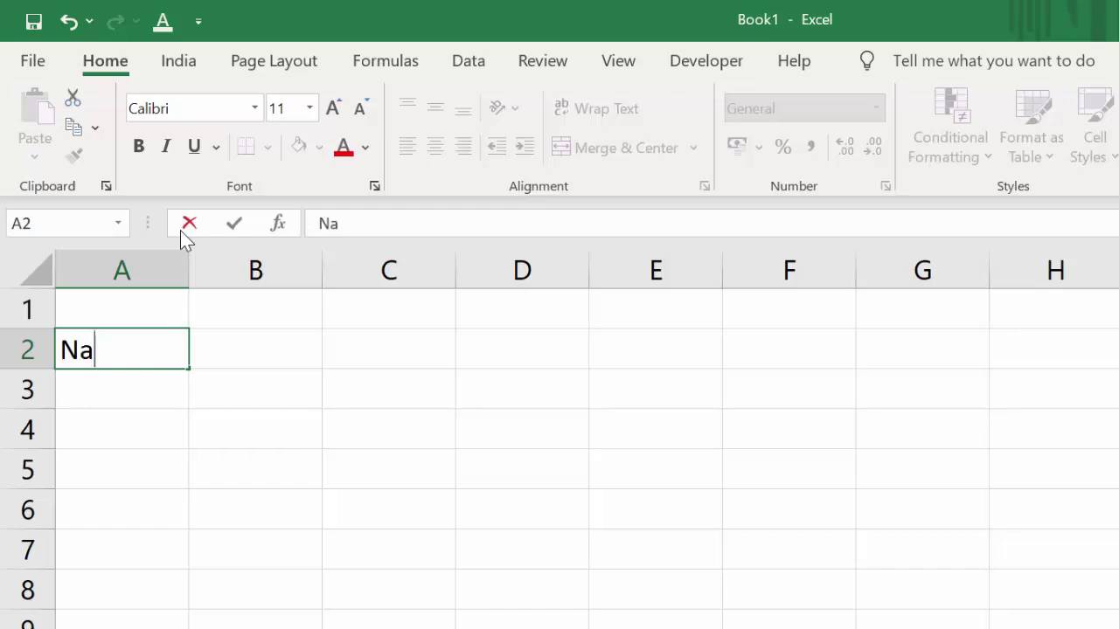
text(me)
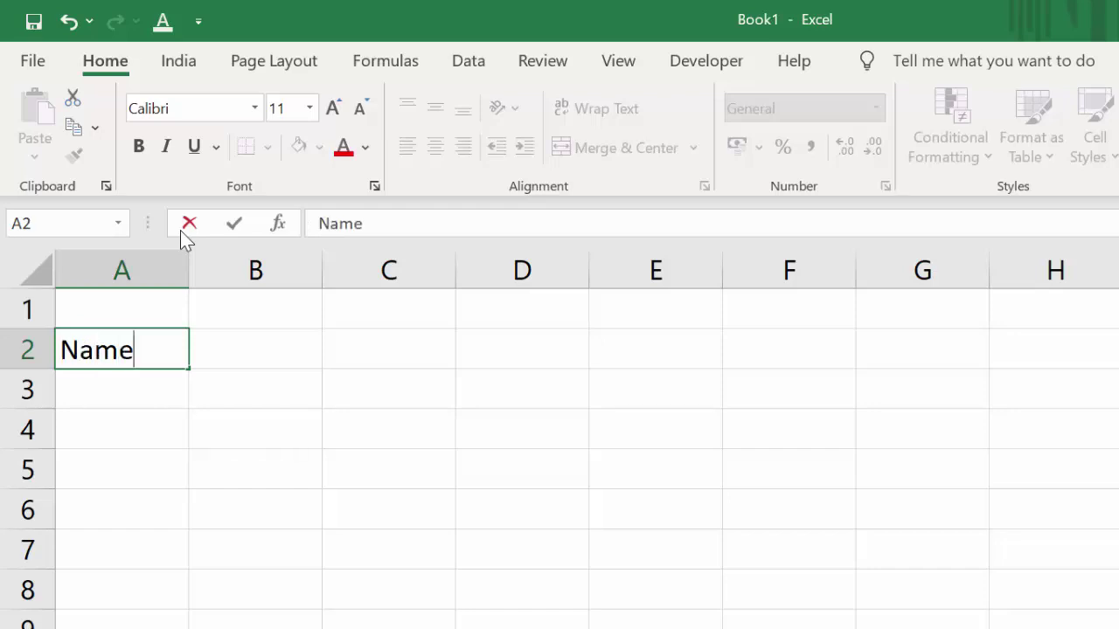
key(Return)
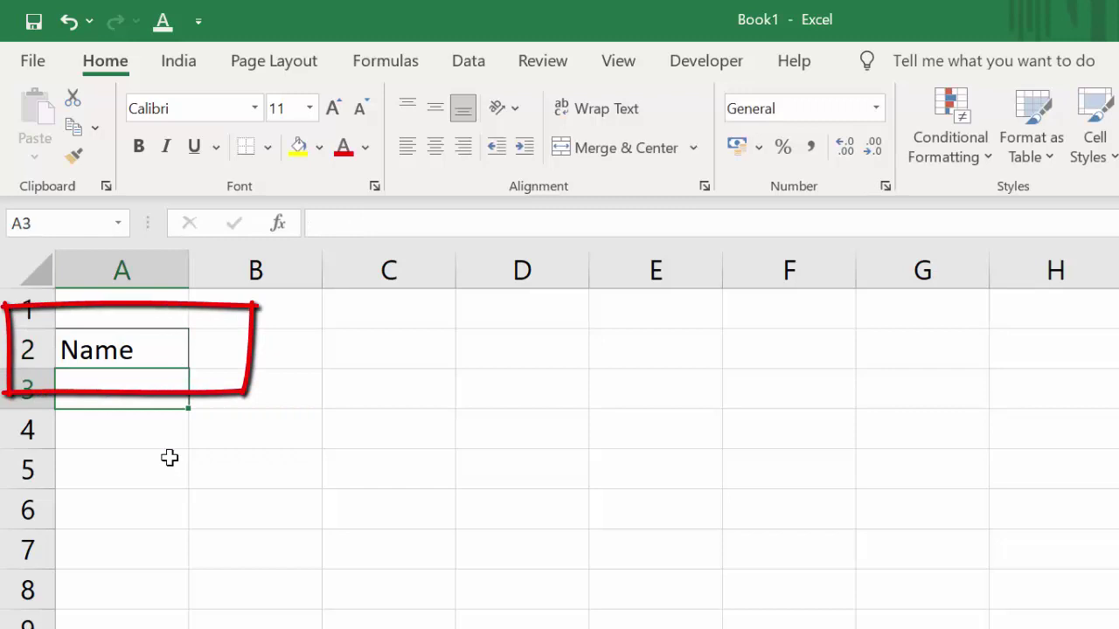
- Check cell A2's contents and select A3 for the next entry
click(169, 457)
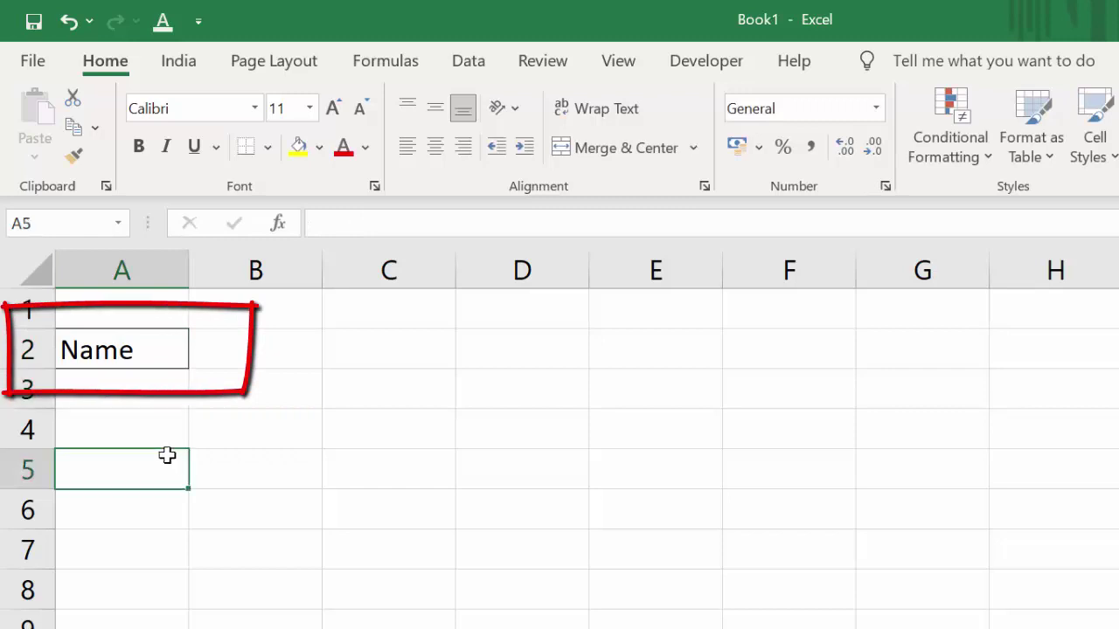
click(166, 393)
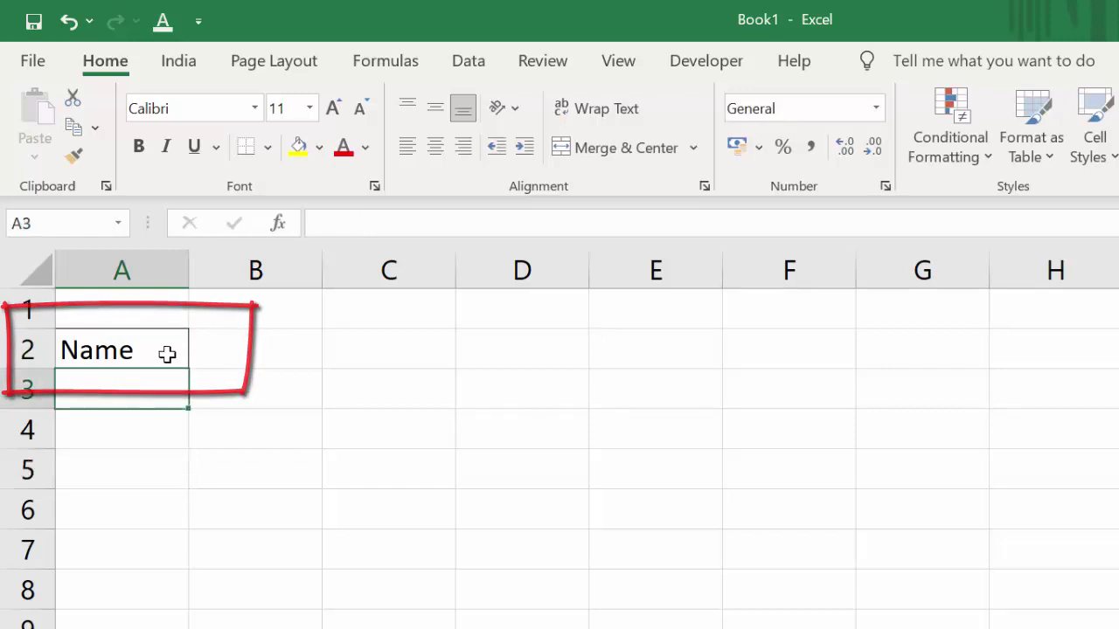
click(168, 351)
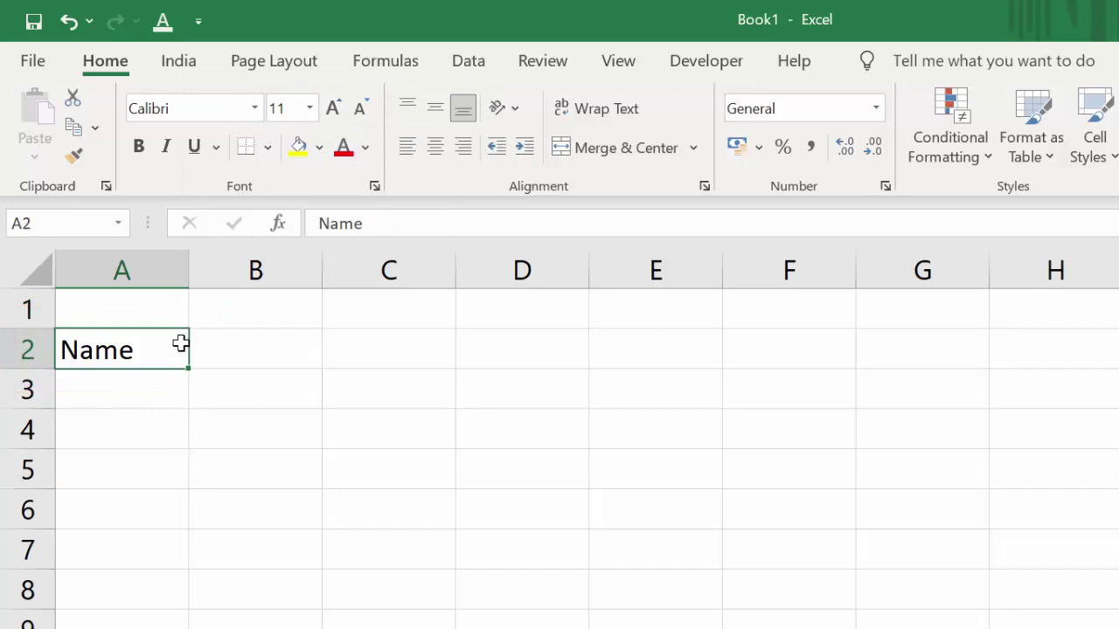
click(169, 389)
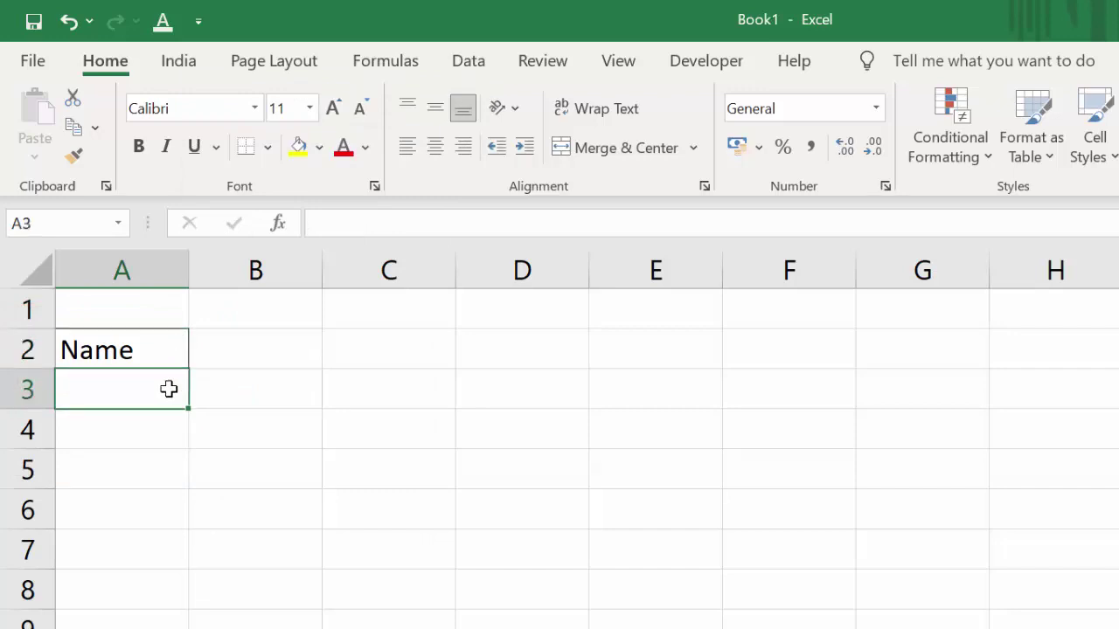
- Enter a first name in A3 and a surname in B3, fixing a typo
text(Abhi)
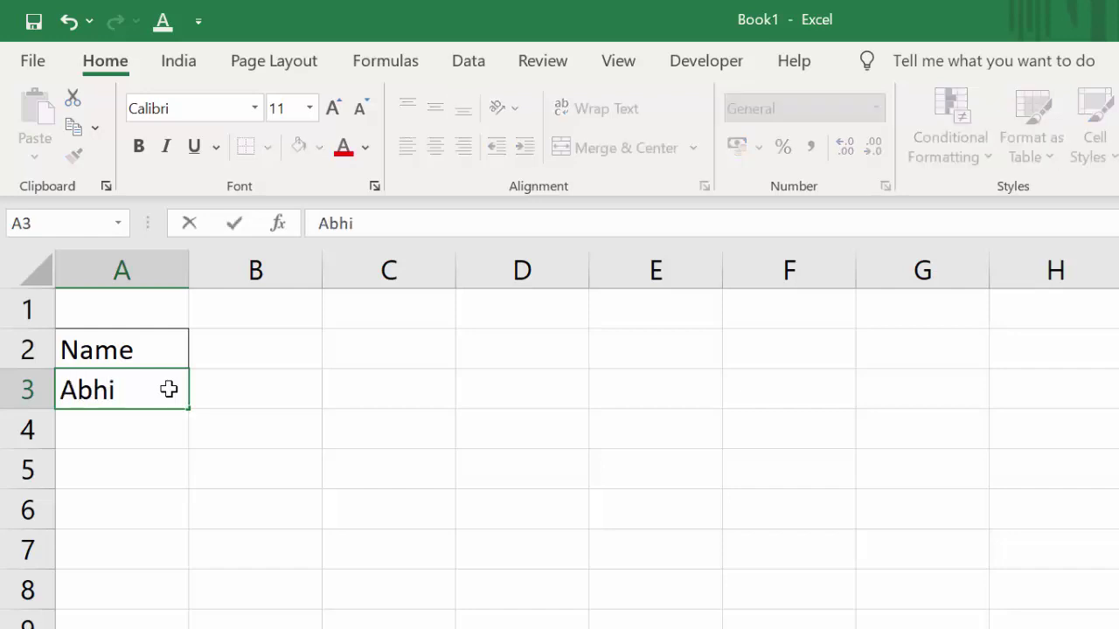
key(Return)
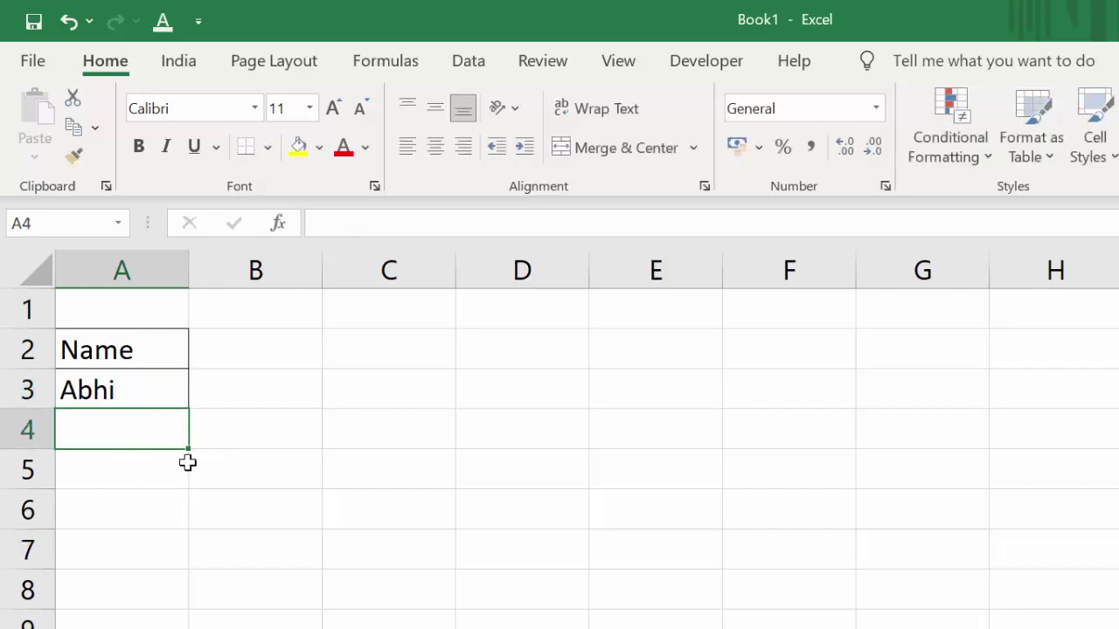
click(191, 493)
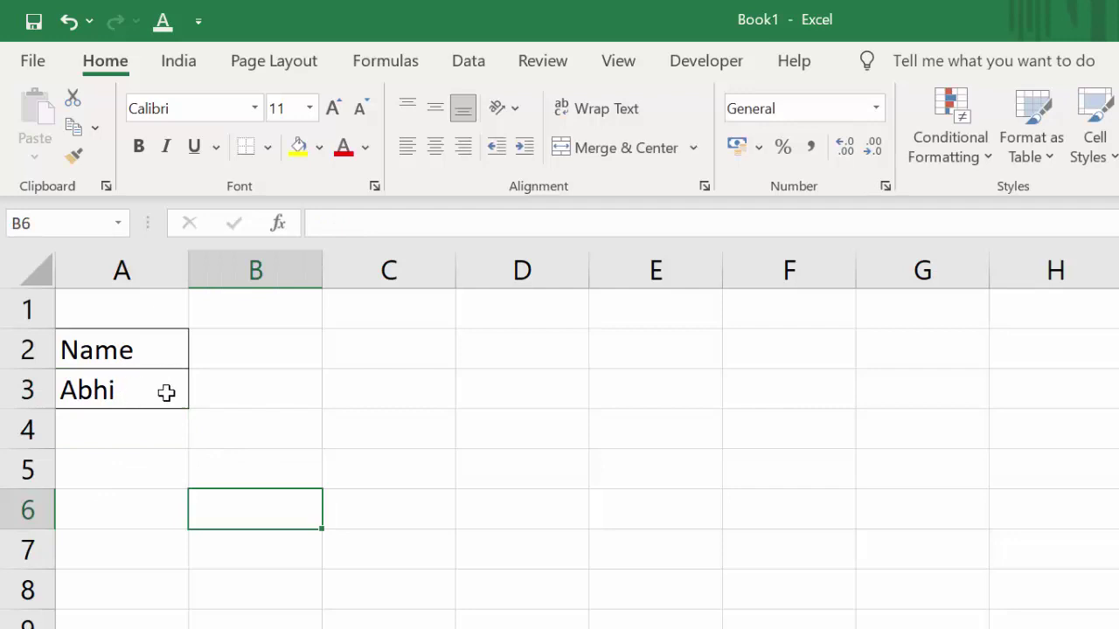
click(225, 396)
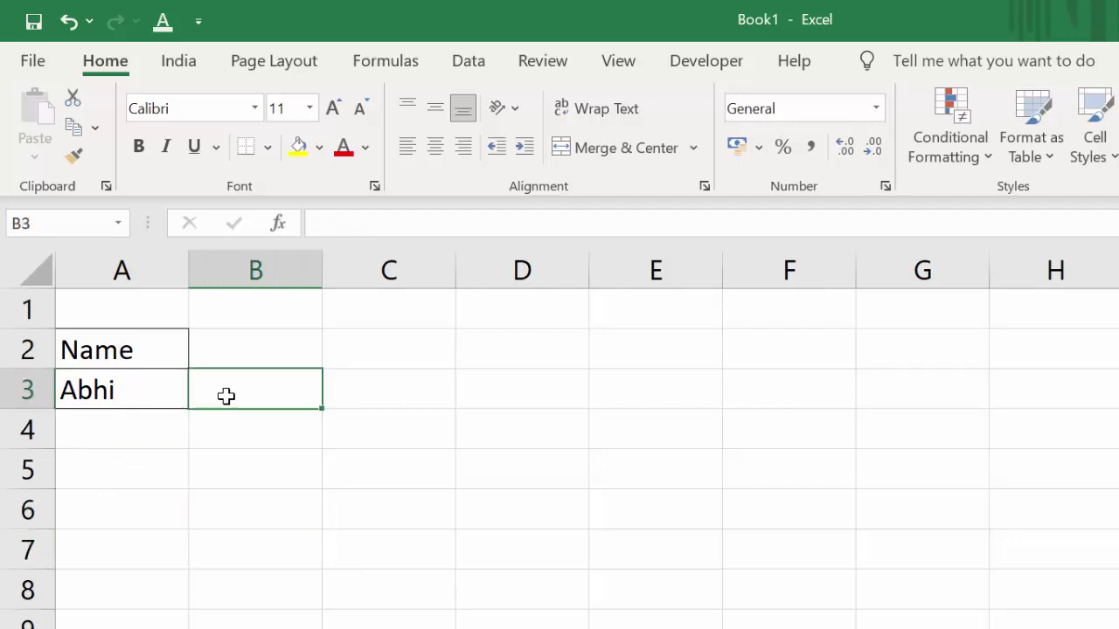
text(Si)
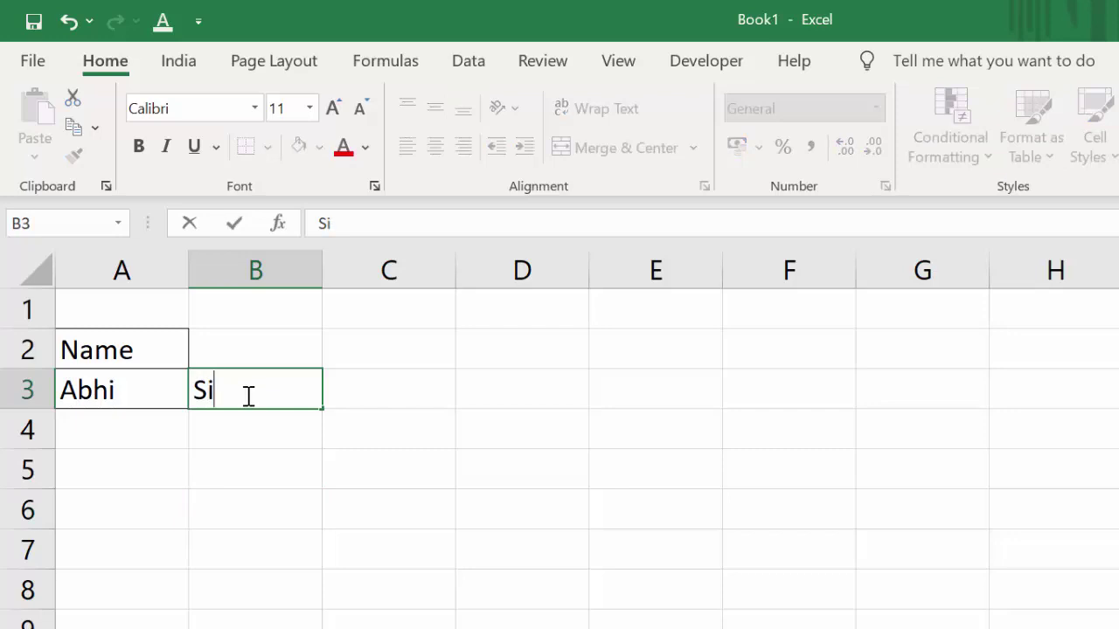
text(nf)
key(BackSpace)
text(gh)
key(Return)
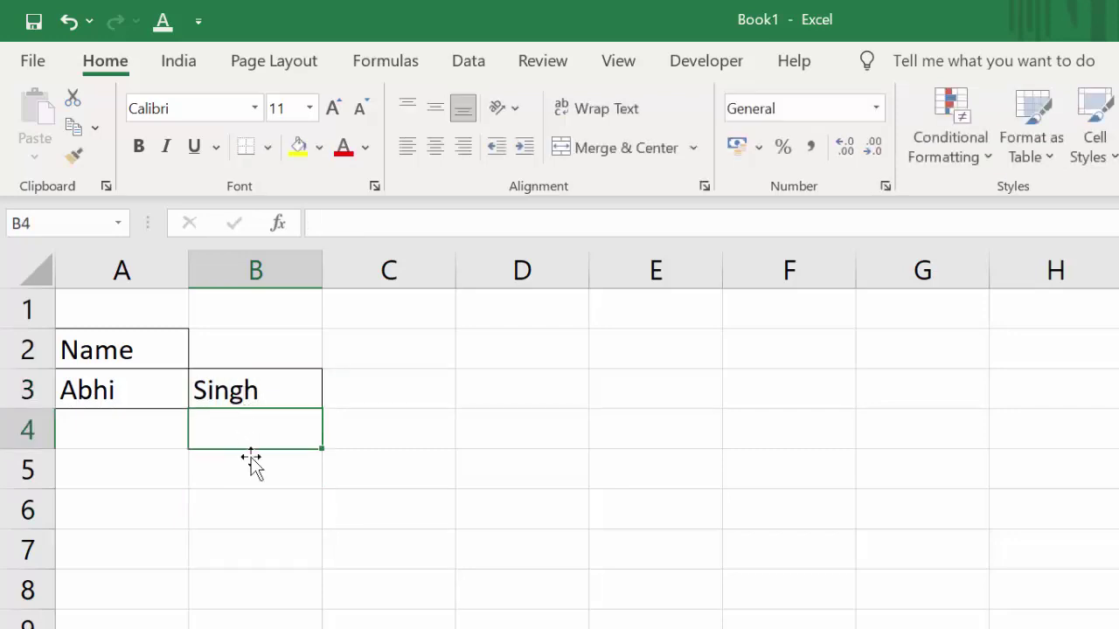
- Enter another first name in A4, removing a stray trailing letter
click(248, 507)
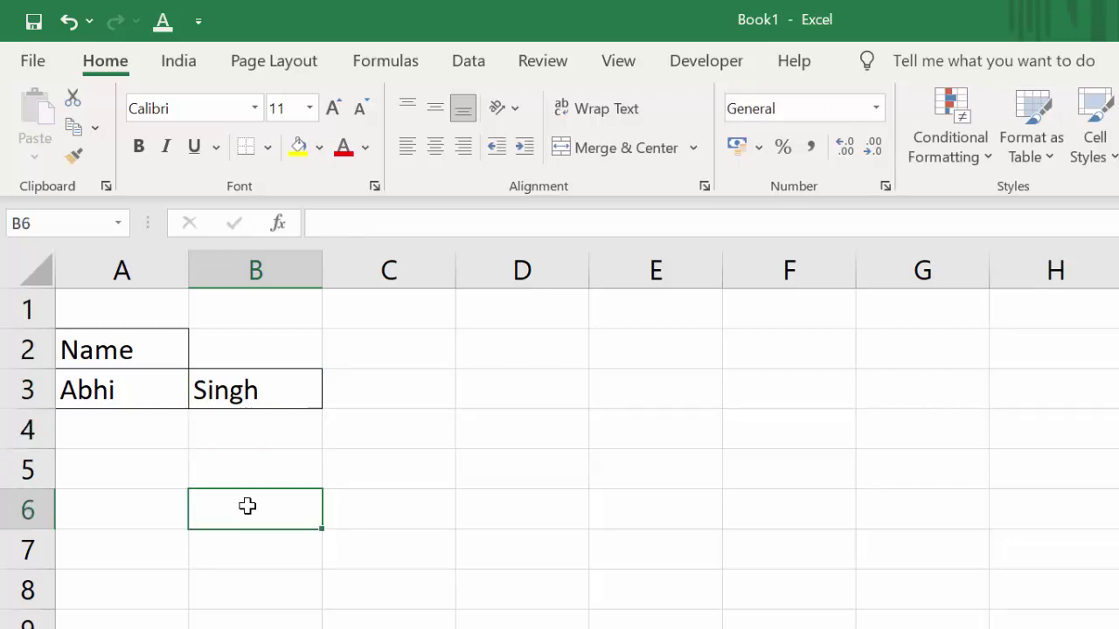
click(130, 428)
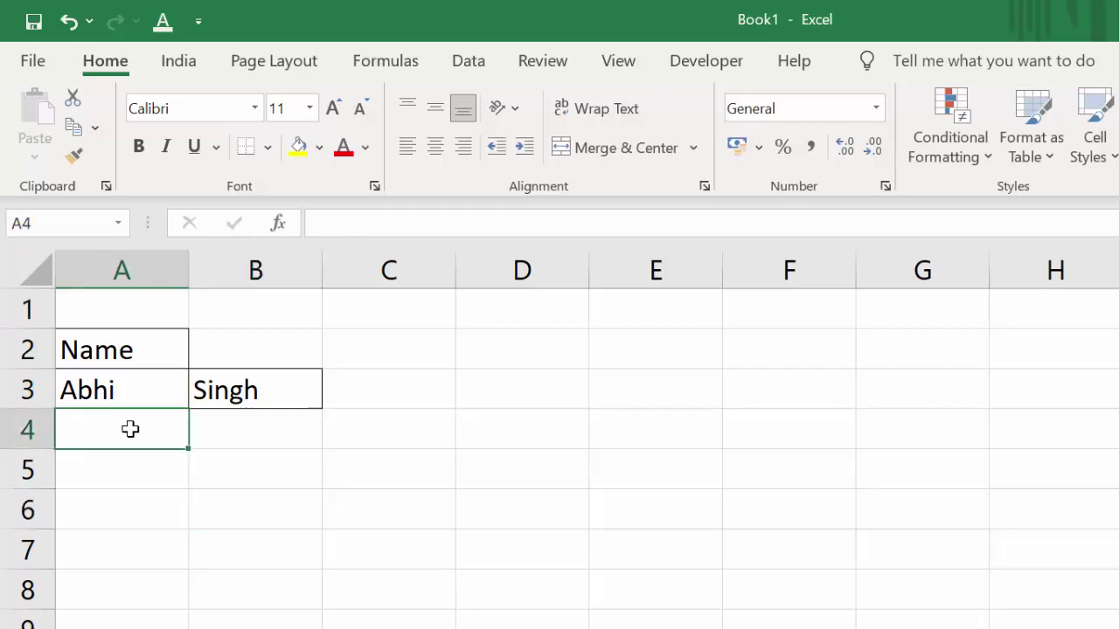
text(S)
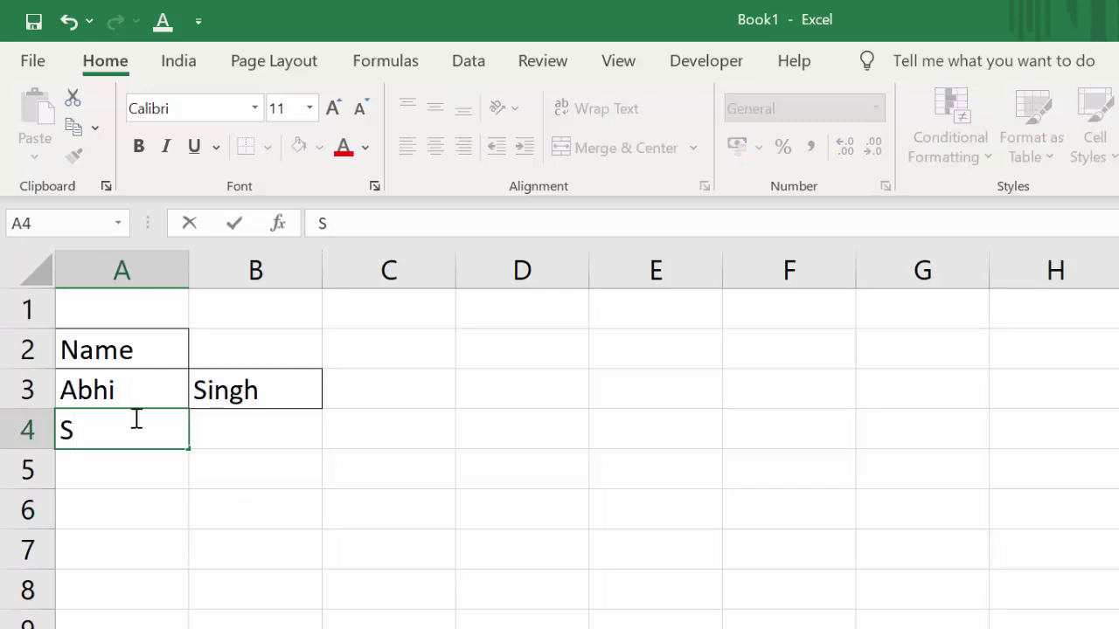
text(urajk)
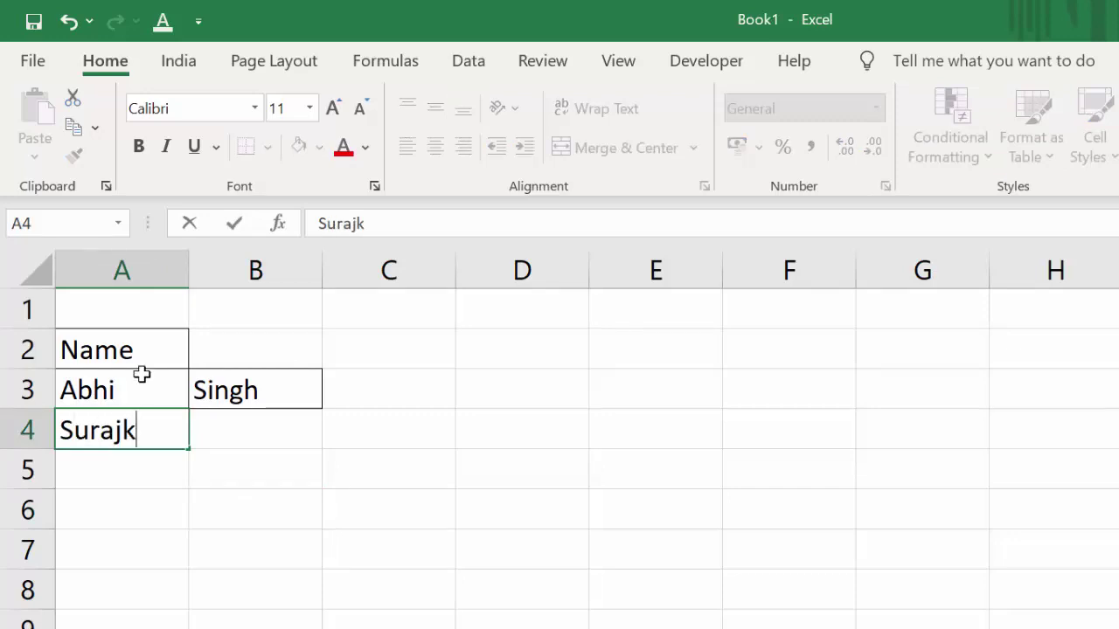
key(BackSpace)
key(Tab)
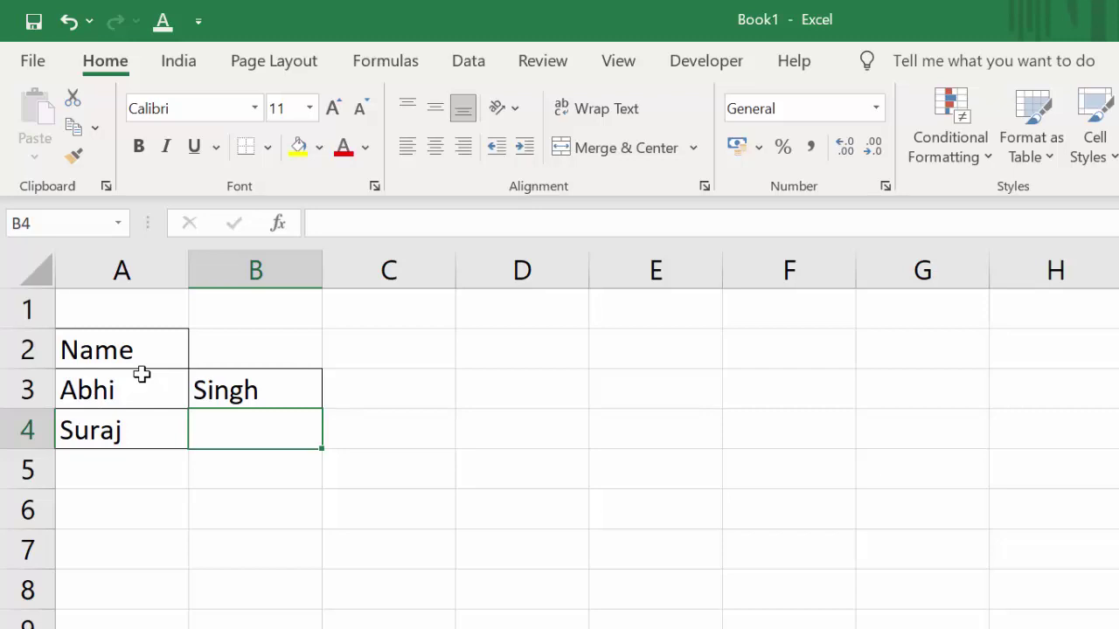
- Select the A3:B4 name block, dismiss its context menu, and deselect it
shift+click(141, 374)
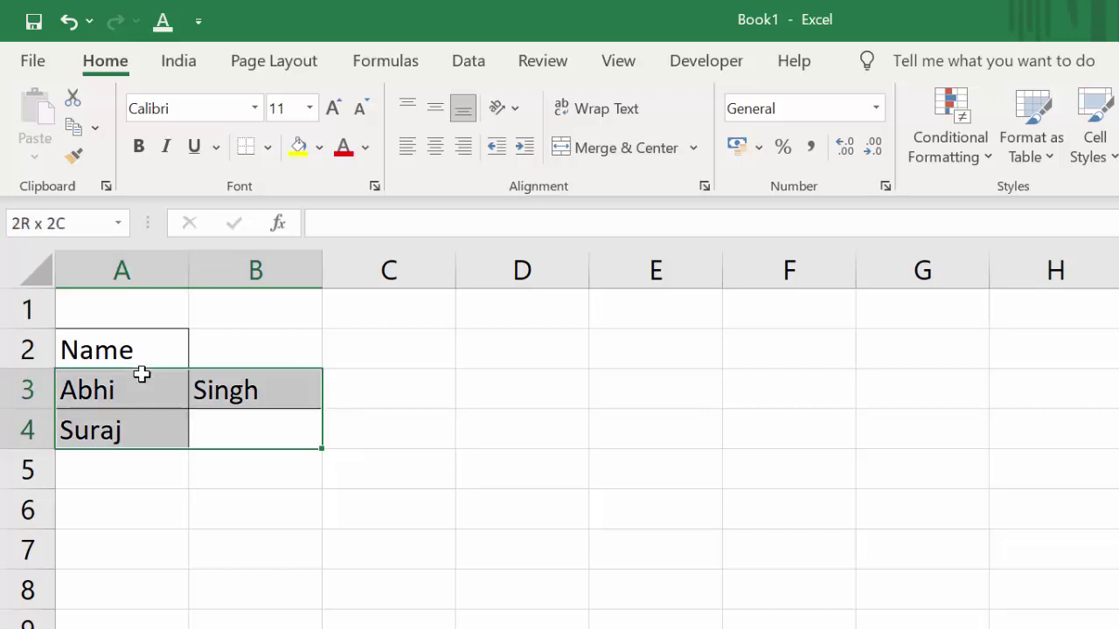
right_click(142, 374)
key(Escape)
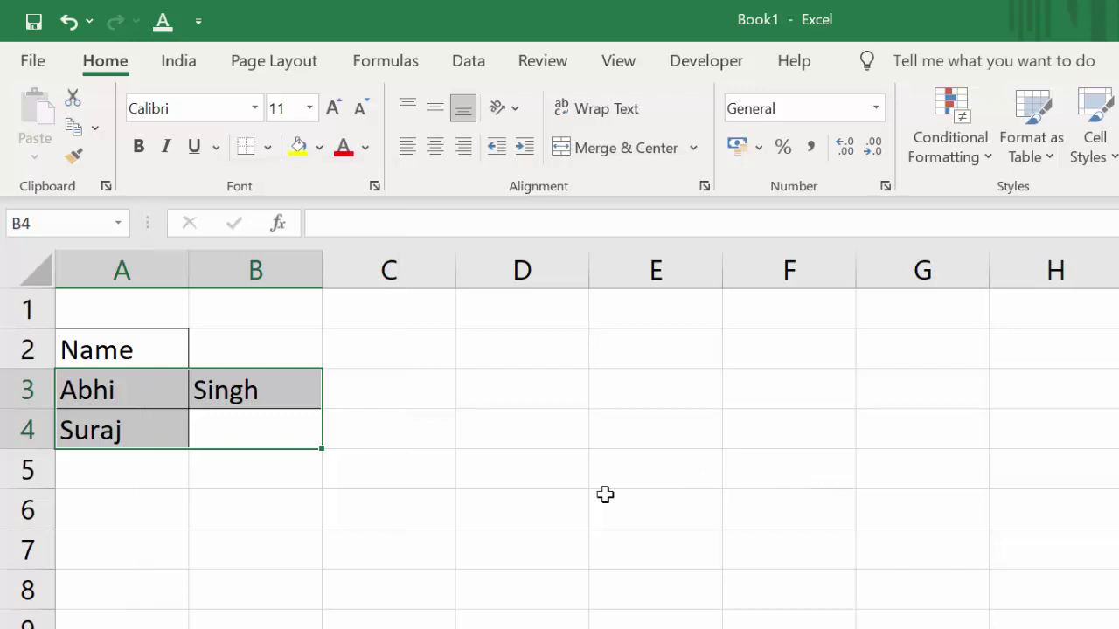
click(291, 431)
click(304, 520)
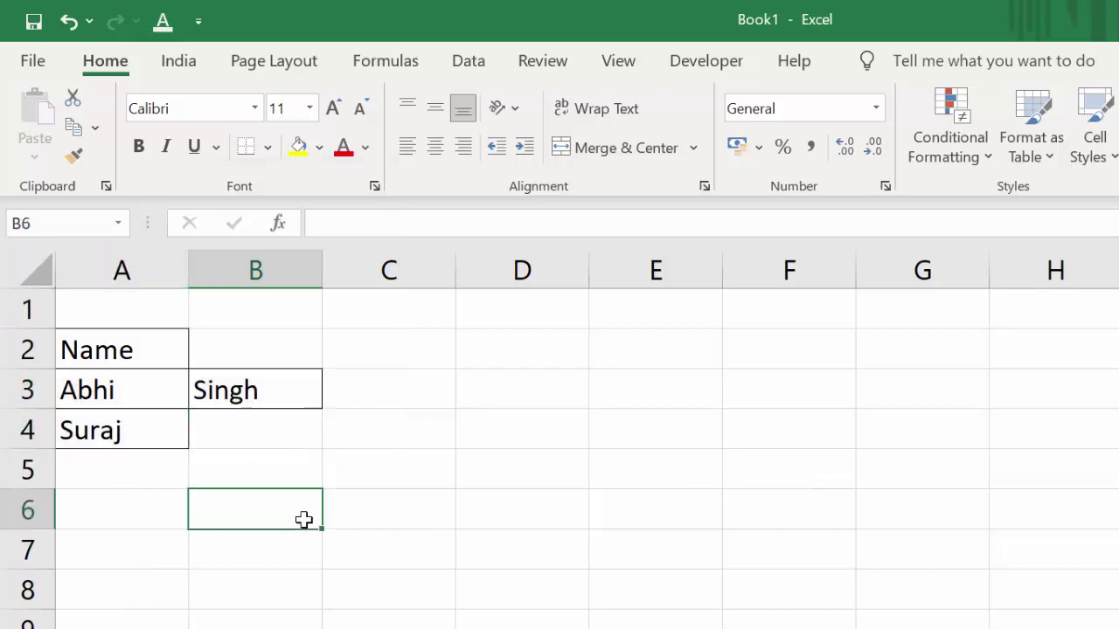
- Enter a surname in cell B4 beside the second first name
click(270, 435)
text(T)
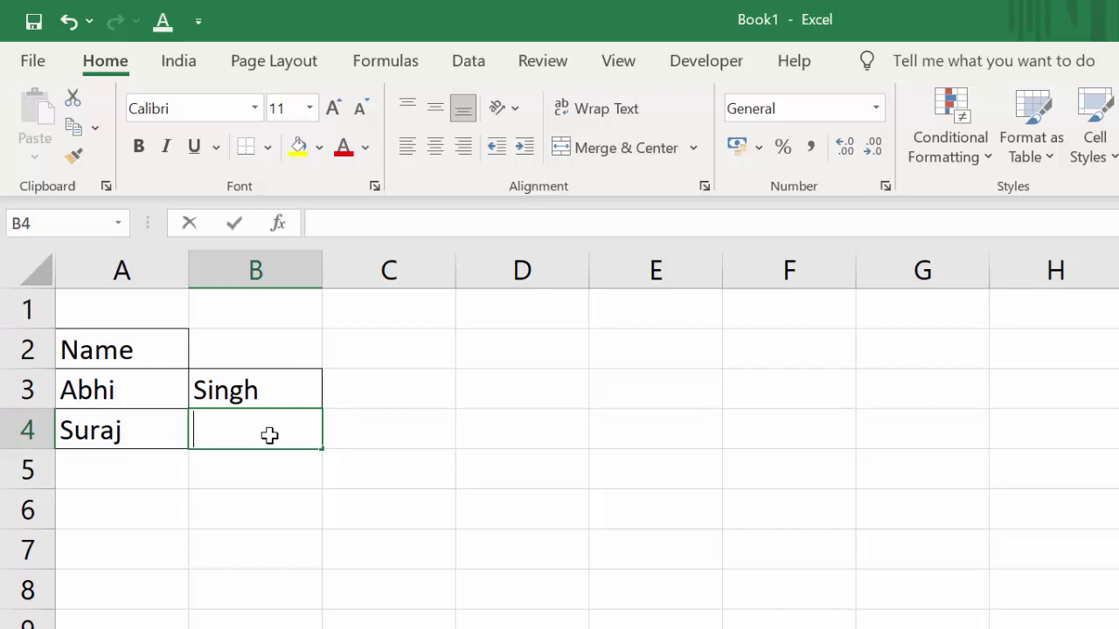
text(iwa)
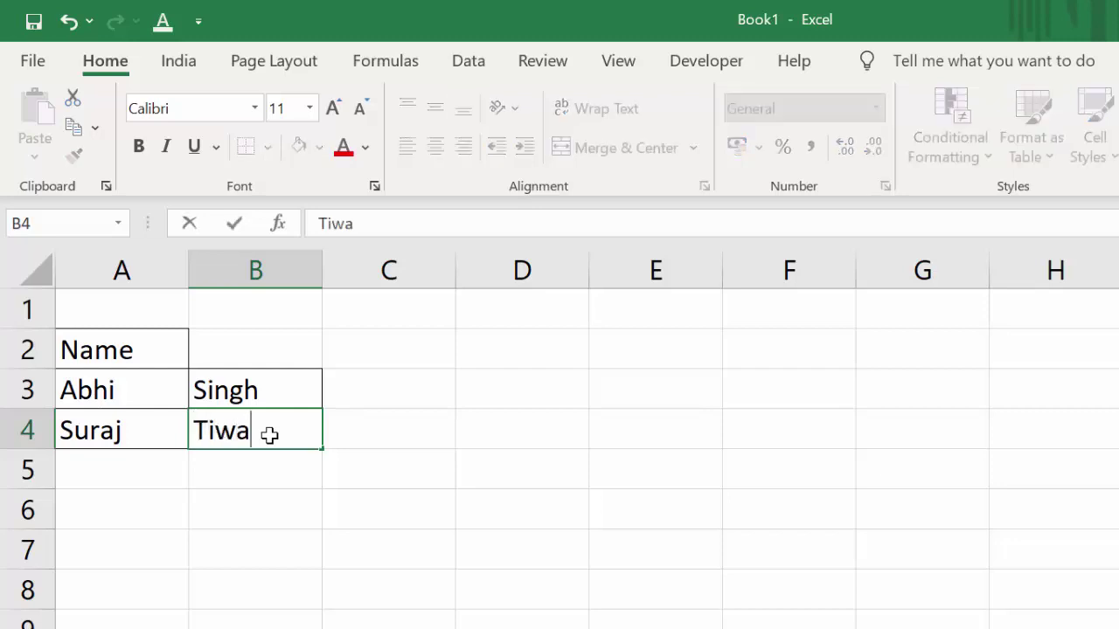
text(ri)
key(Return)
click(242, 520)
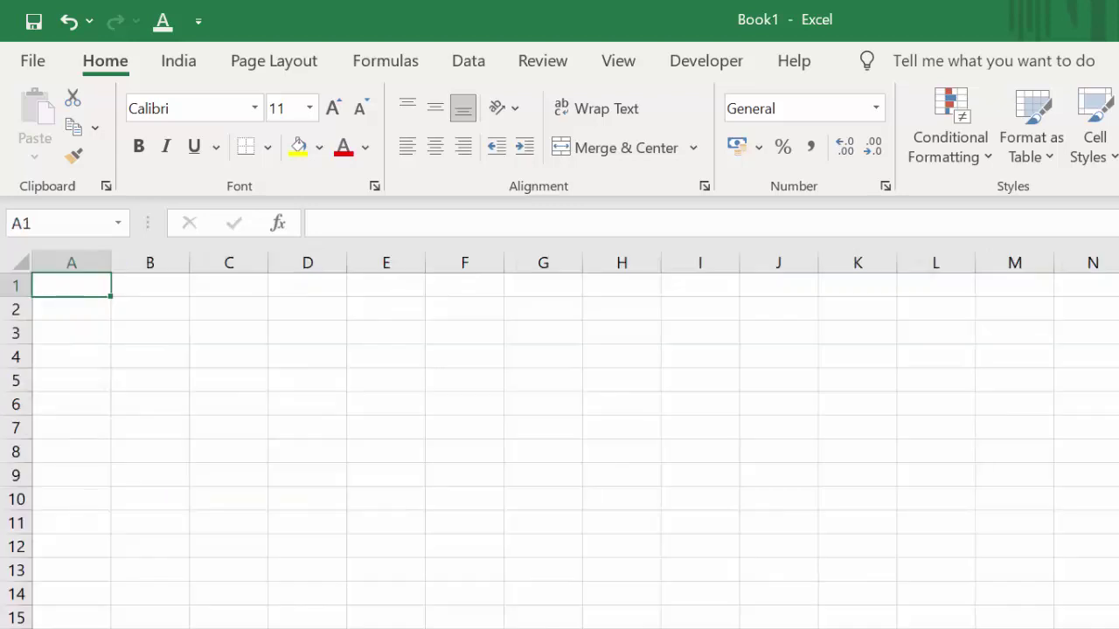
- Select cell A1 and start a New Rule under Conditional Formatting
scroll(560, 437, up, 1)
scroll(559, 437, up, 1)
scroll(559, 437, up, 1)
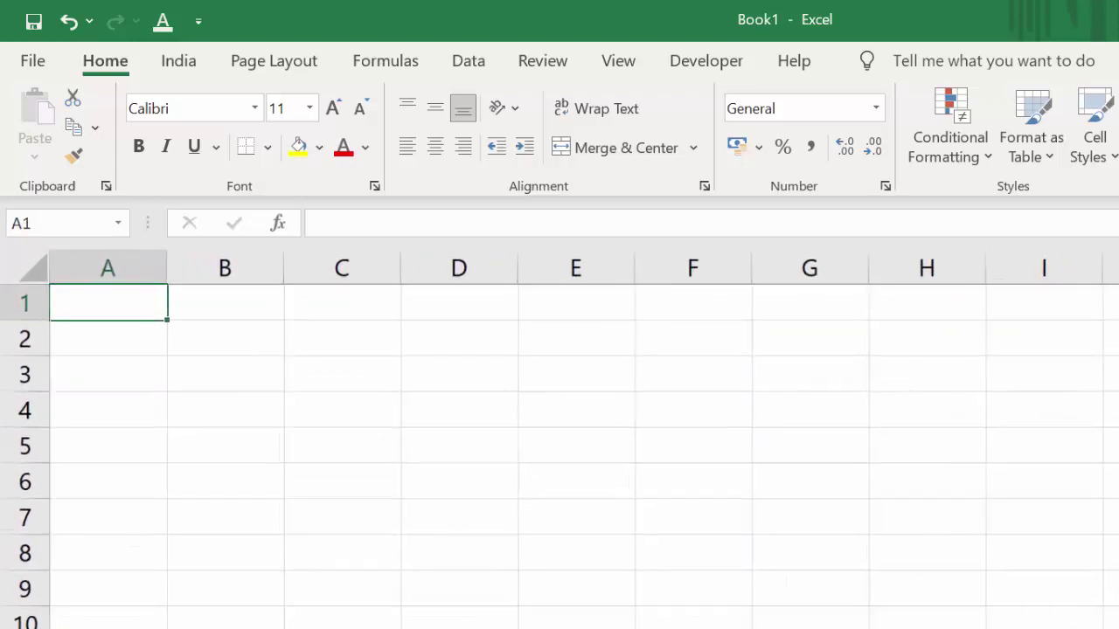
scroll(559, 438, up, 2)
scroll(559, 437, up, 1)
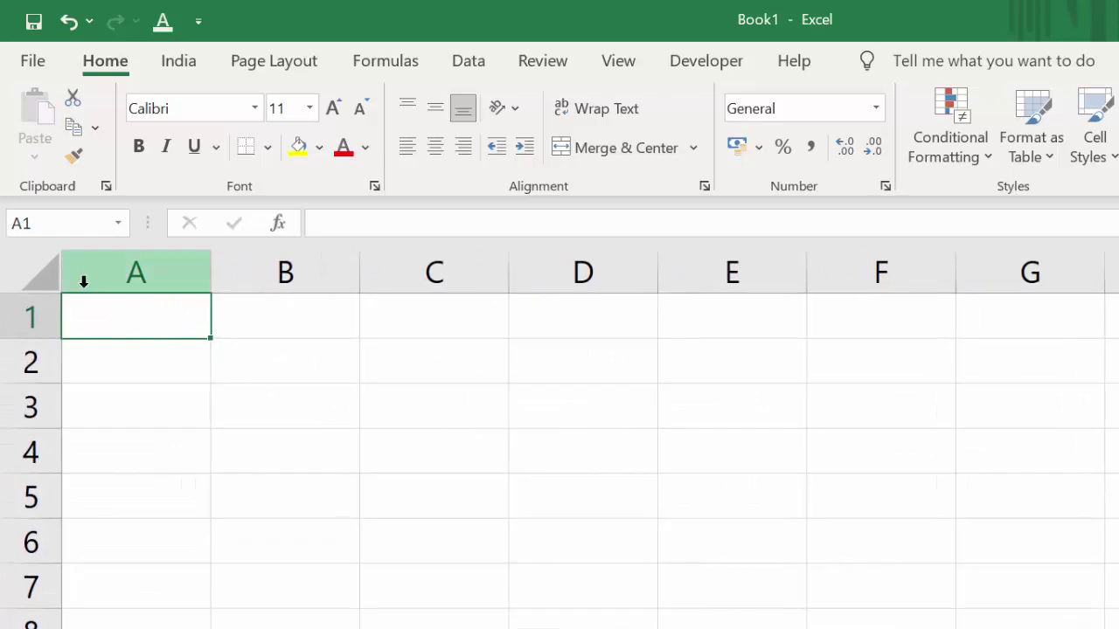
click(146, 347)
click(140, 322)
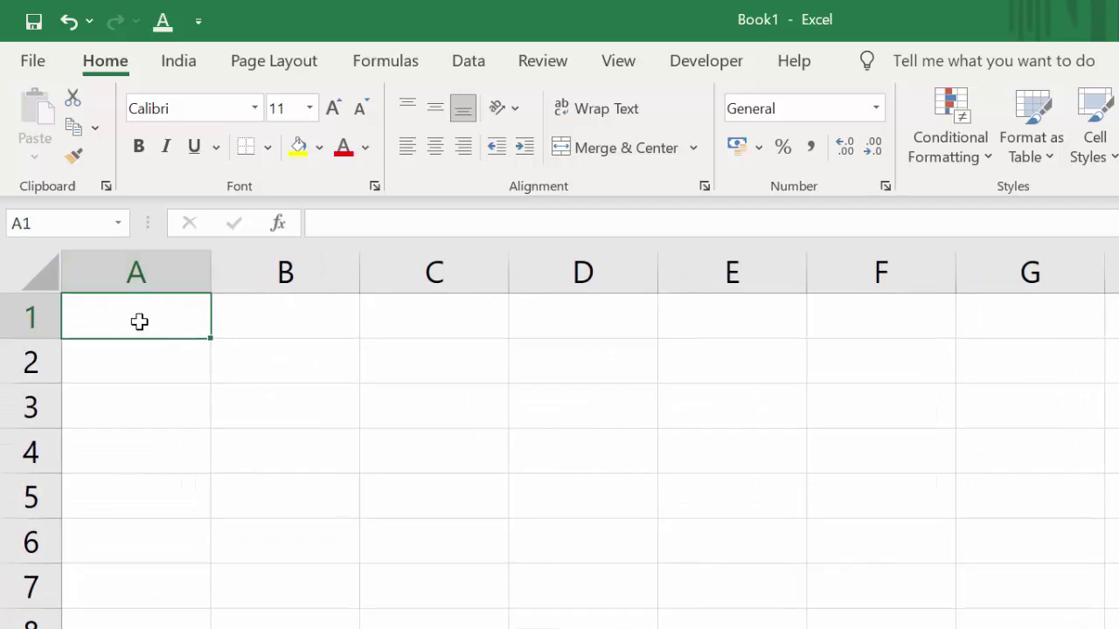
click(953, 147)
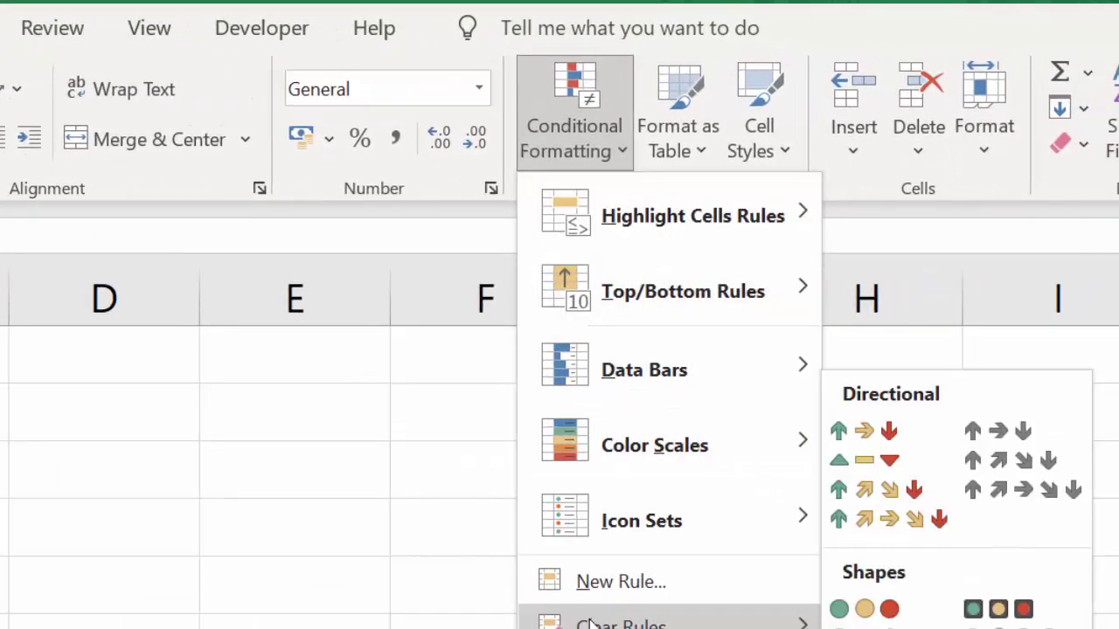
click(704, 579)
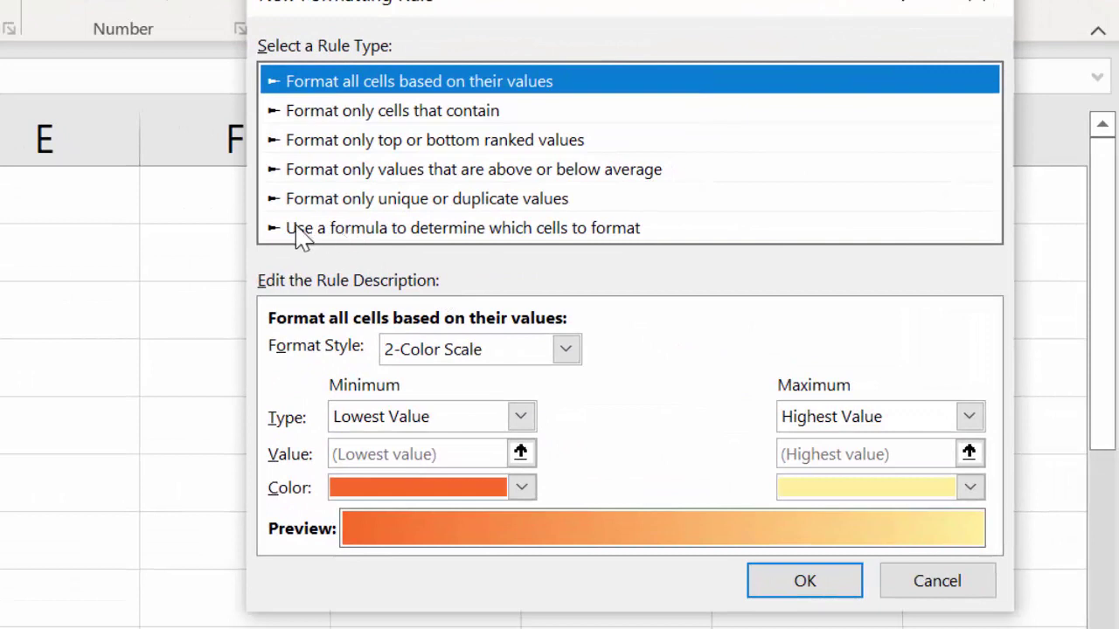
- Choose the formula-based rule type and enter =not(isblank(a1))
click(419, 229)
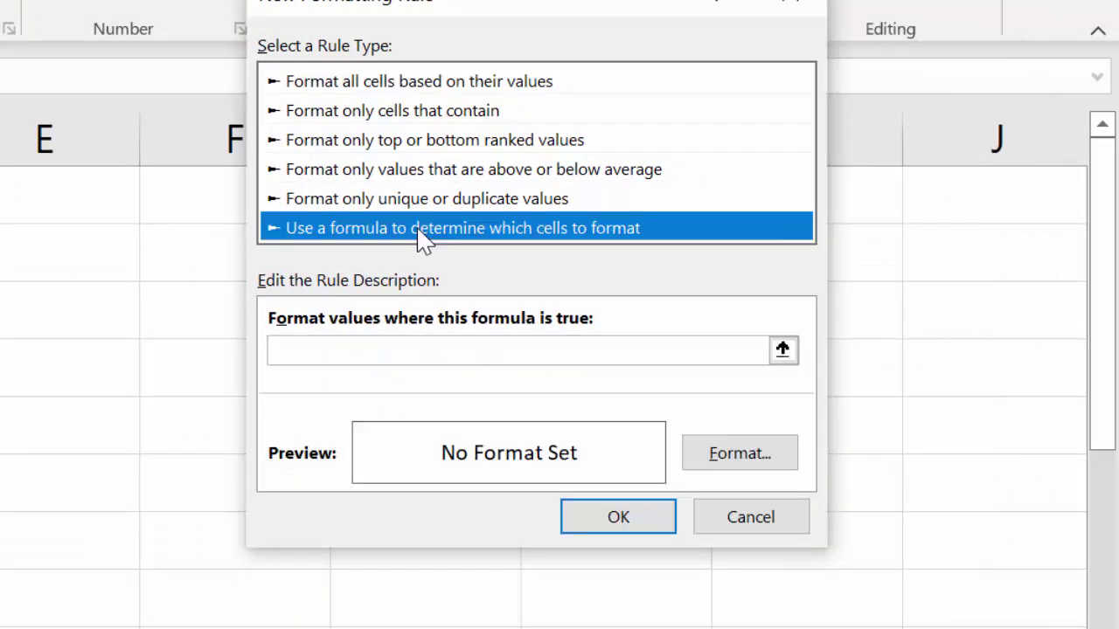
click(350, 349)
text(=n)
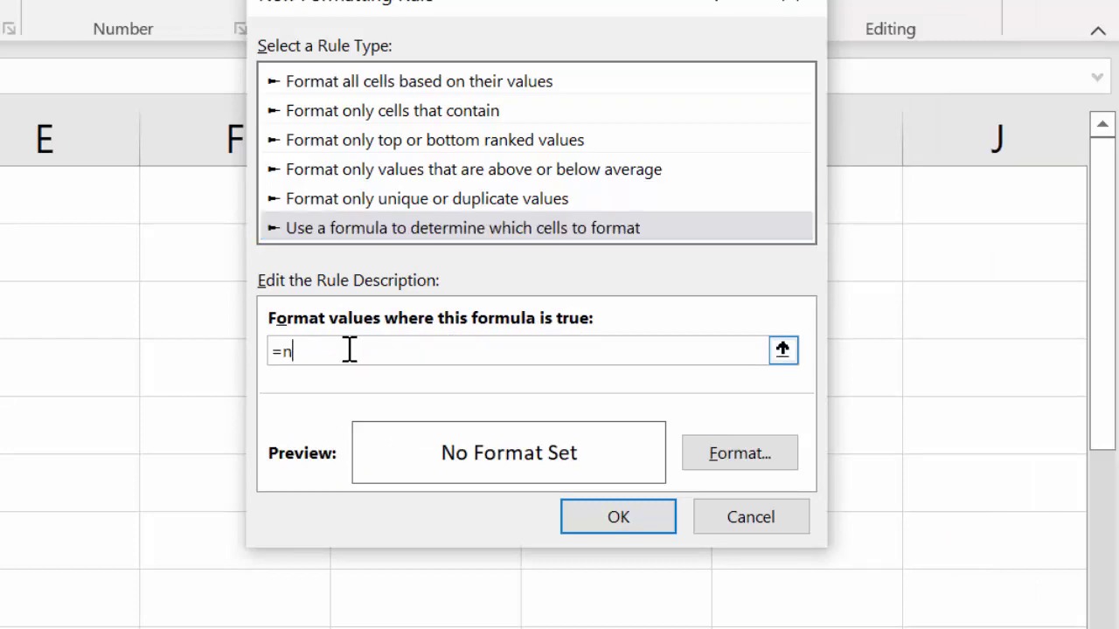
text(ot)
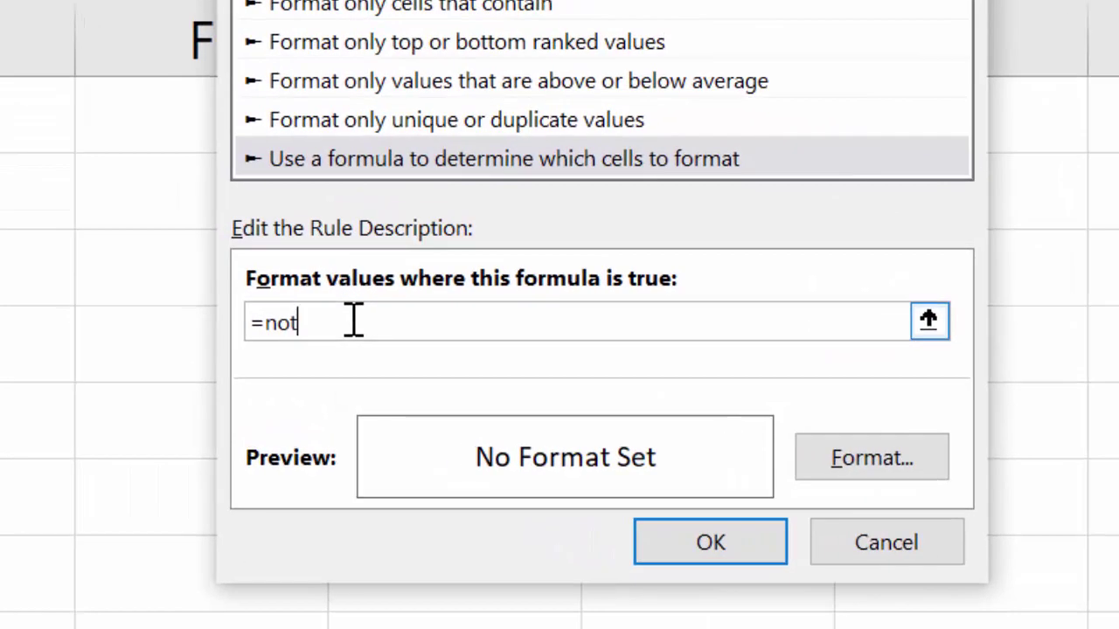
text(()
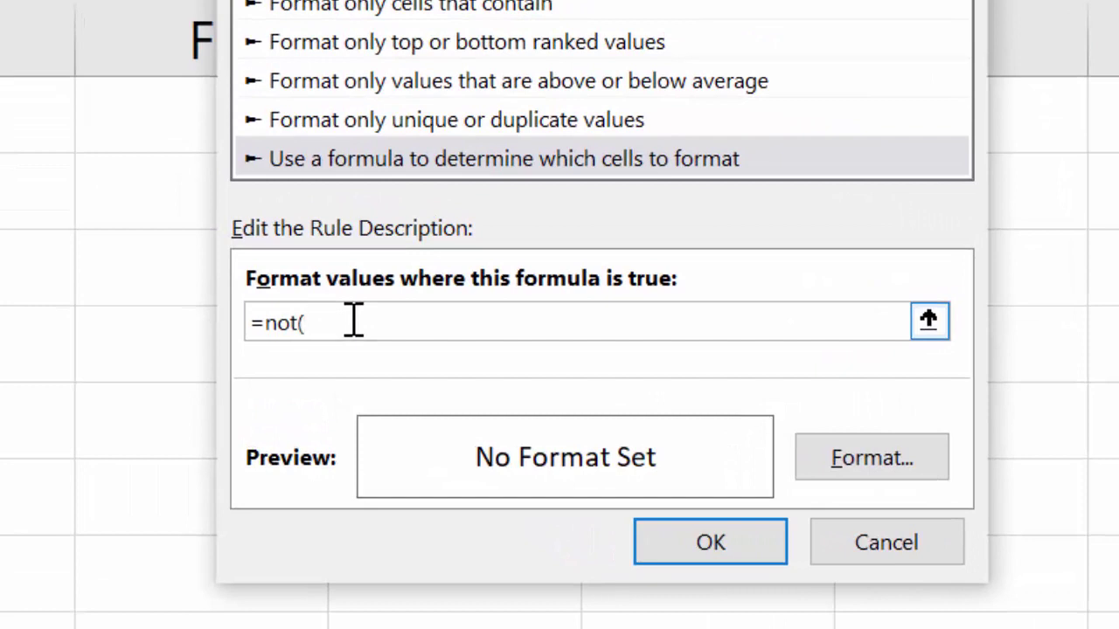
text(isb)
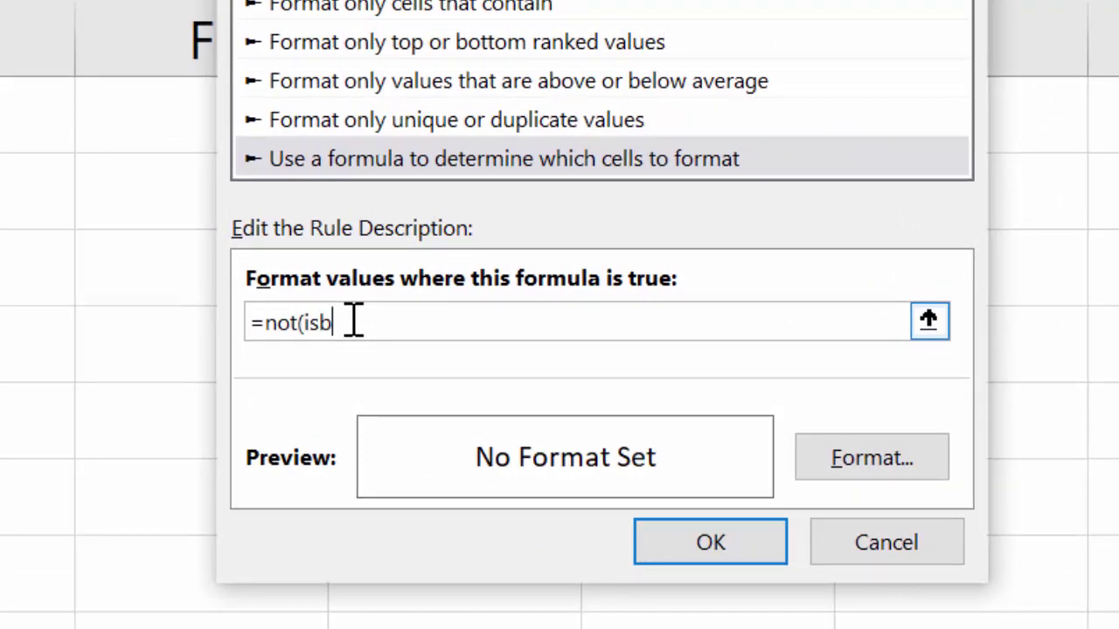
text(la)
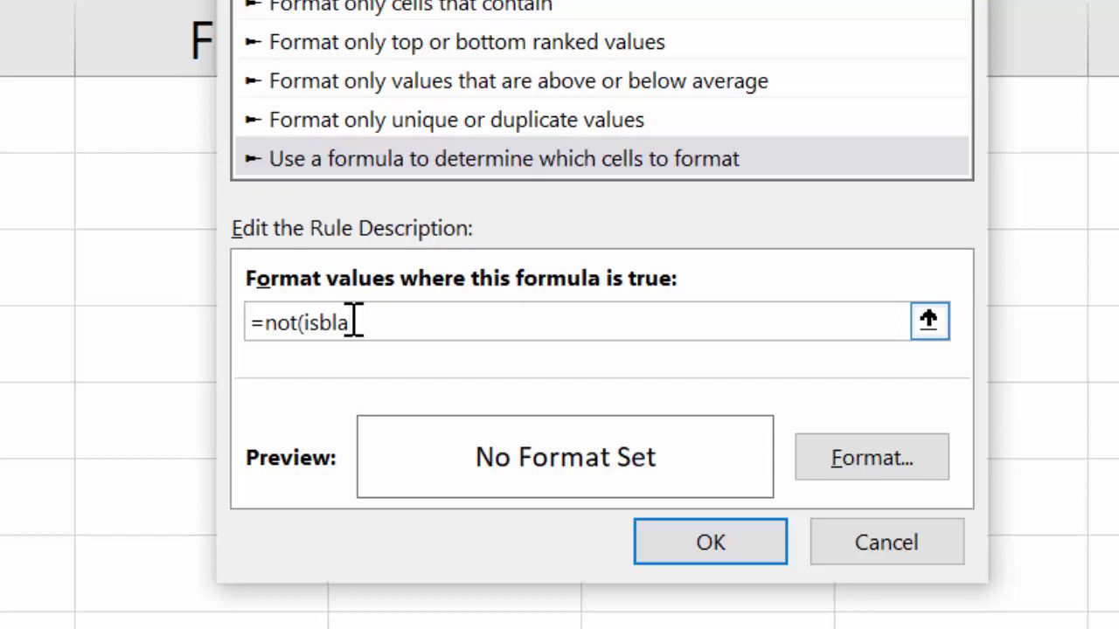
text(nk)
text(()
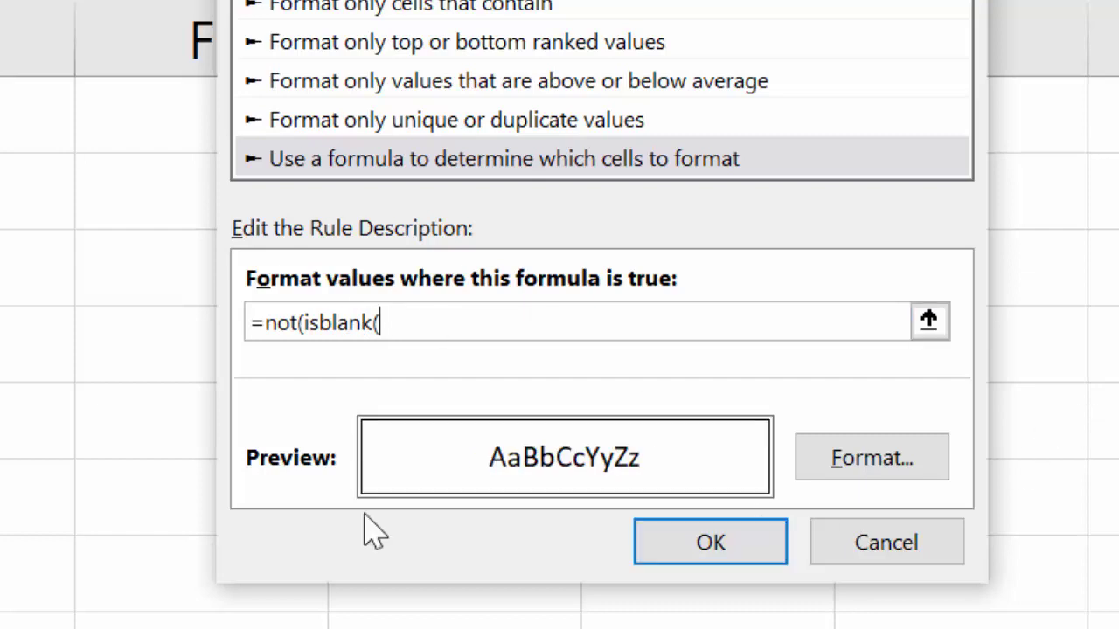
text(a)
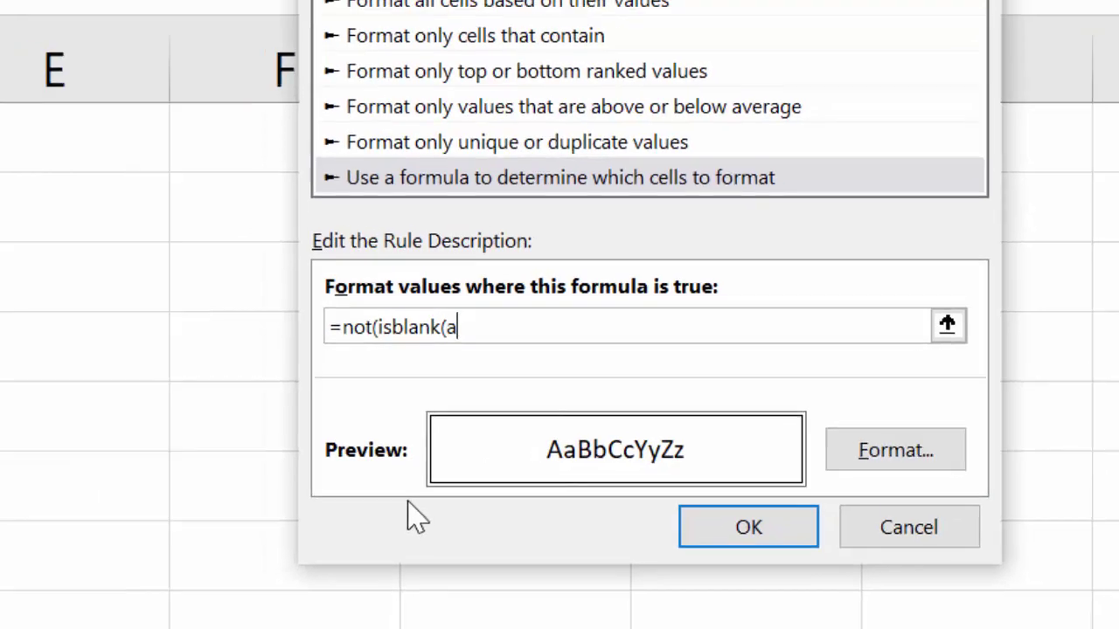
text(1)
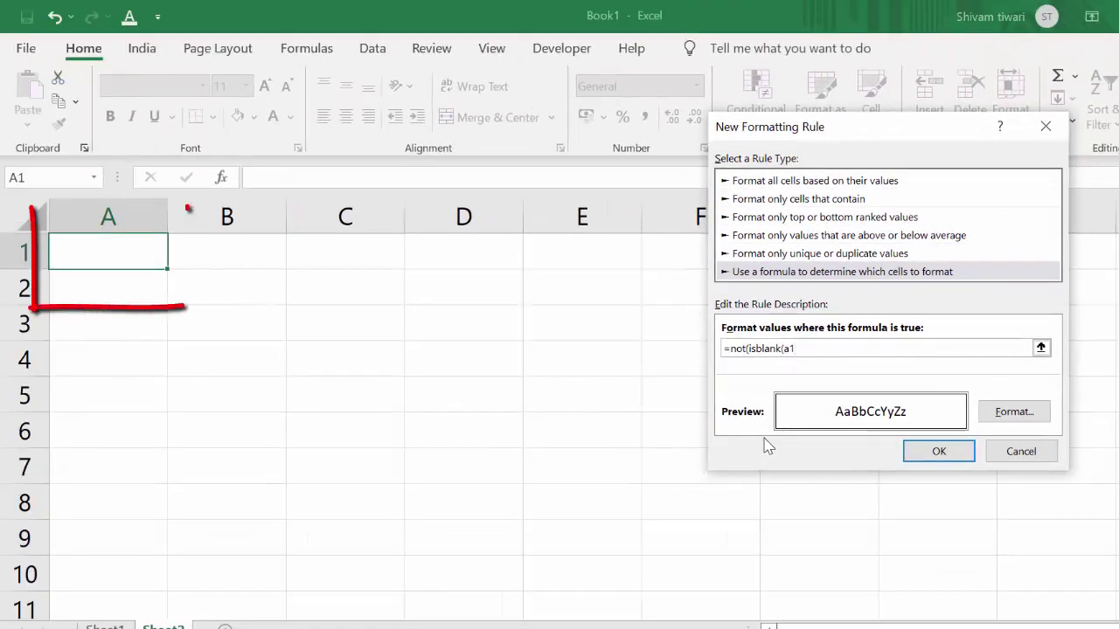
text()))
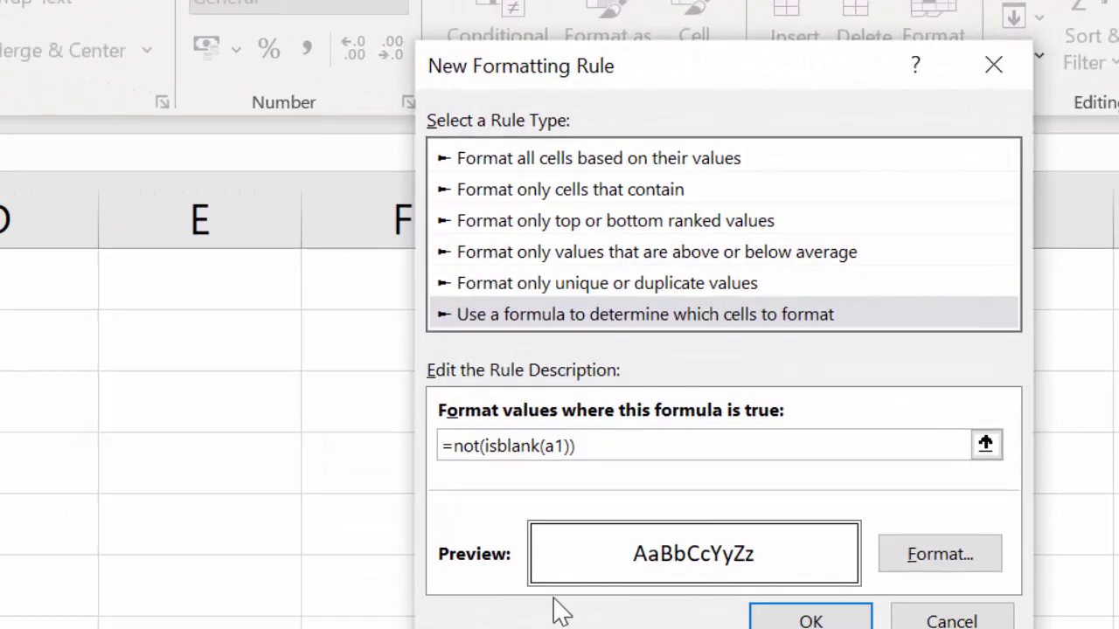
- Give the rule an Outline border format and confirm both dialogs
click(924, 559)
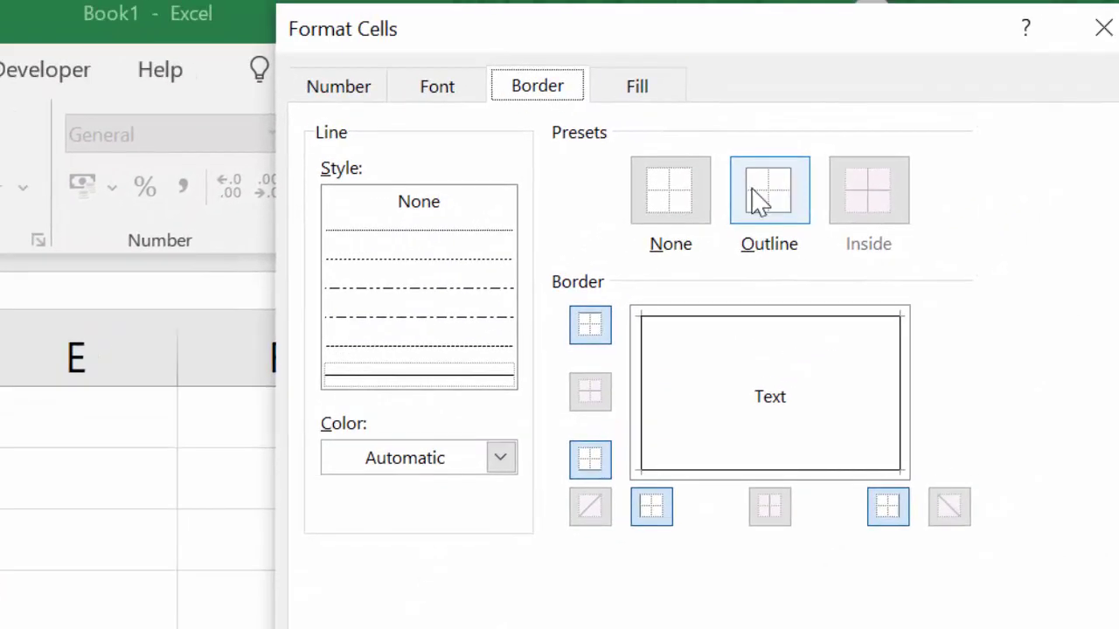
click(849, 91)
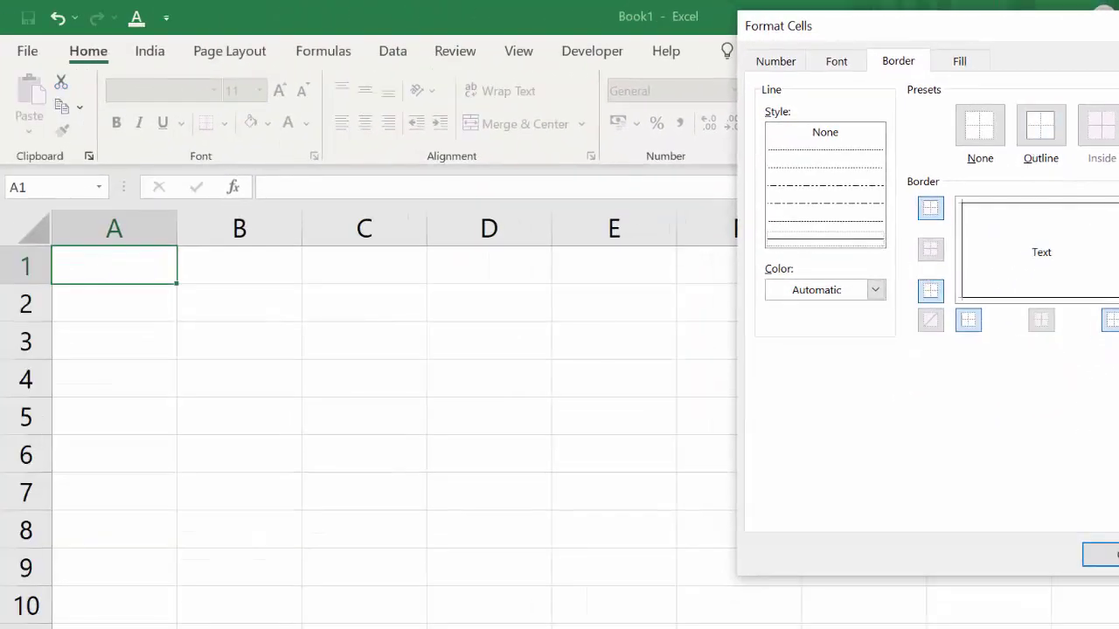
click(1109, 556)
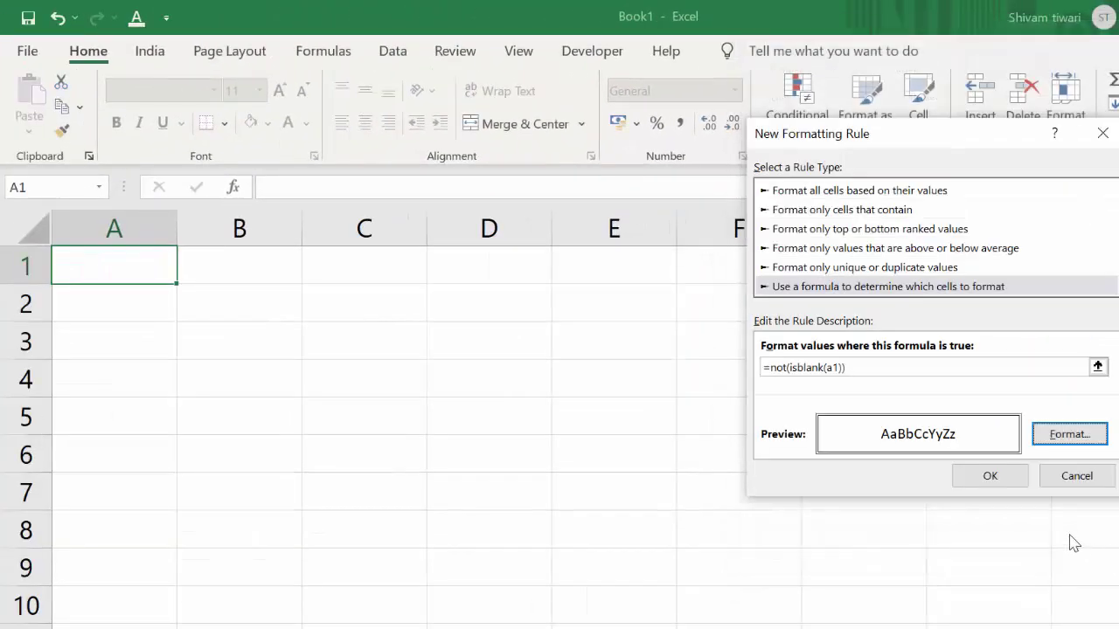
click(1014, 481)
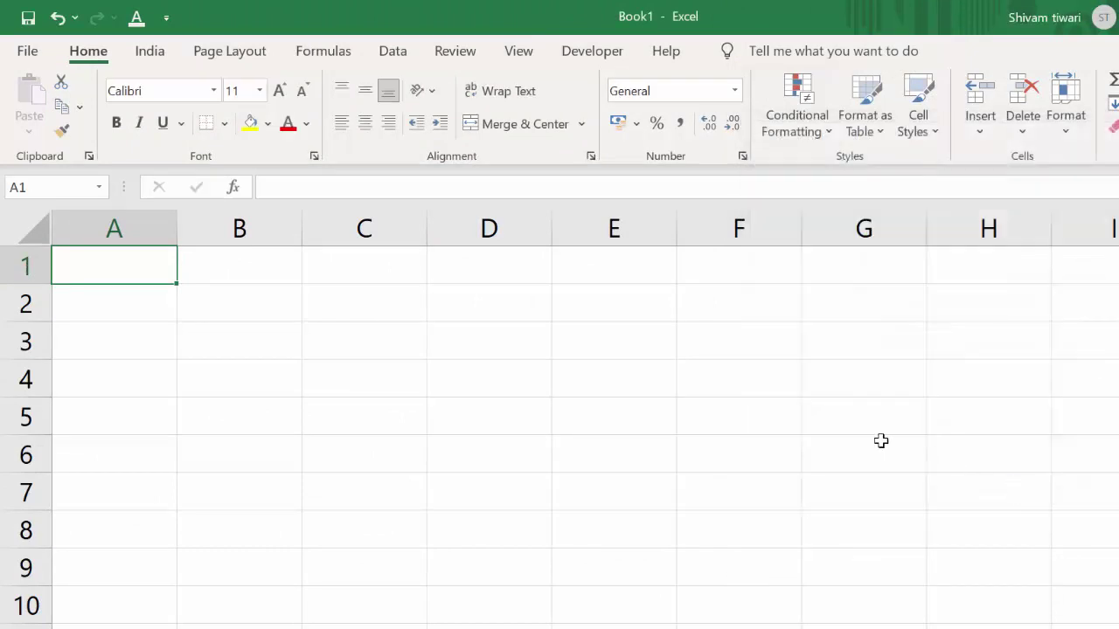
- Format-paint A1's conditional formatting across A1:C9, then select A2
click(70, 135)
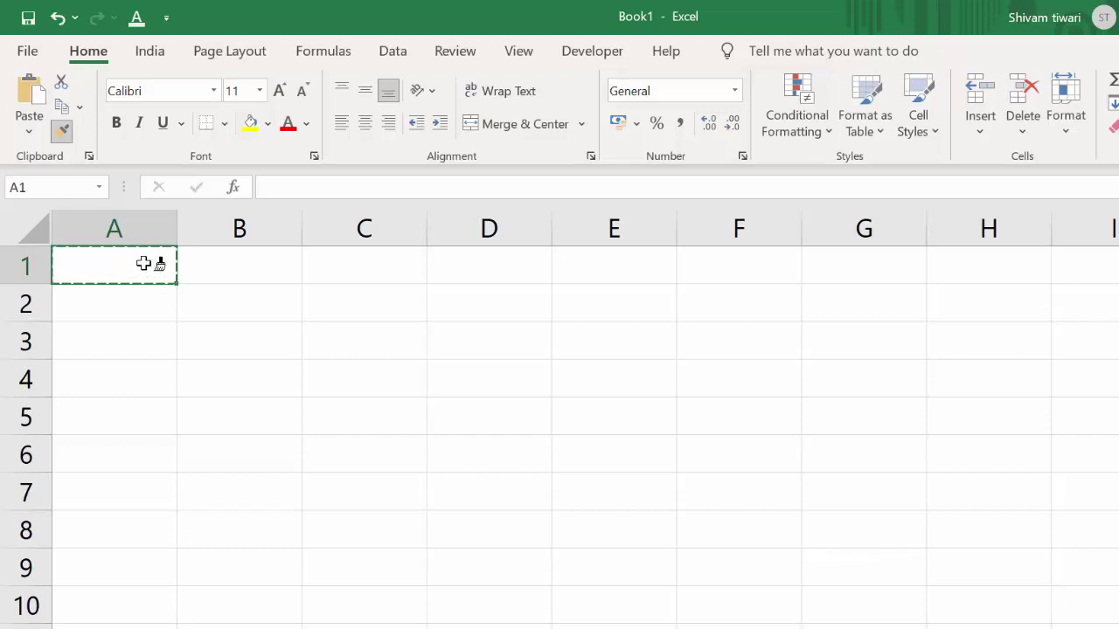
mouse_move(143, 263)
mouse_down()
mouse_move(350, 327)
mouse_move(359, 394)
mouse_move(312, 578)
mouse_move(368, 567)
mouse_up()
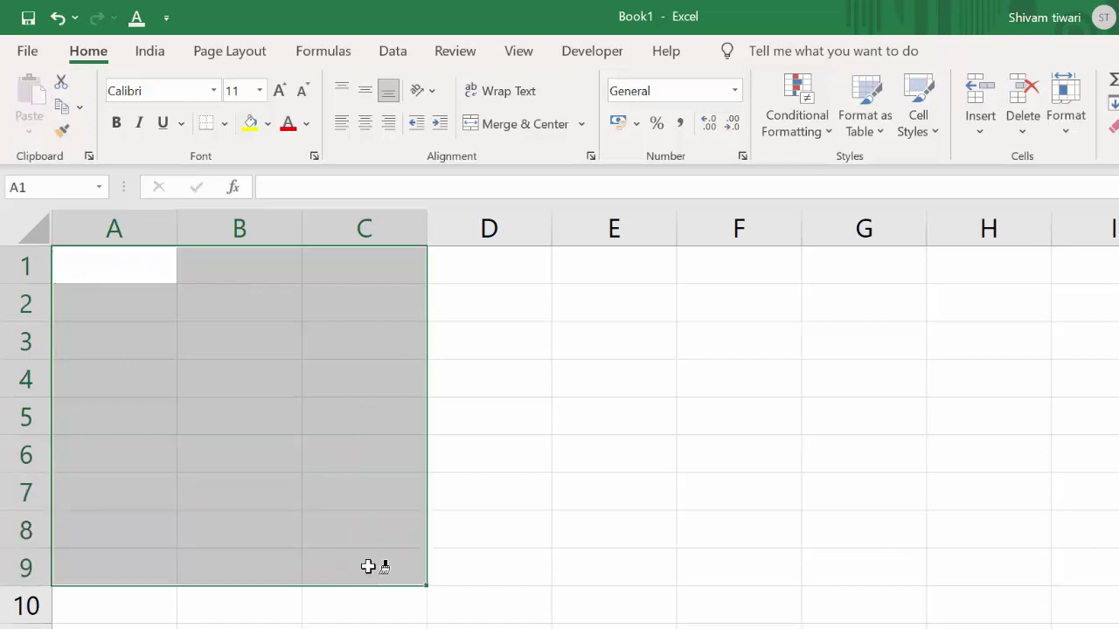
click(864, 496)
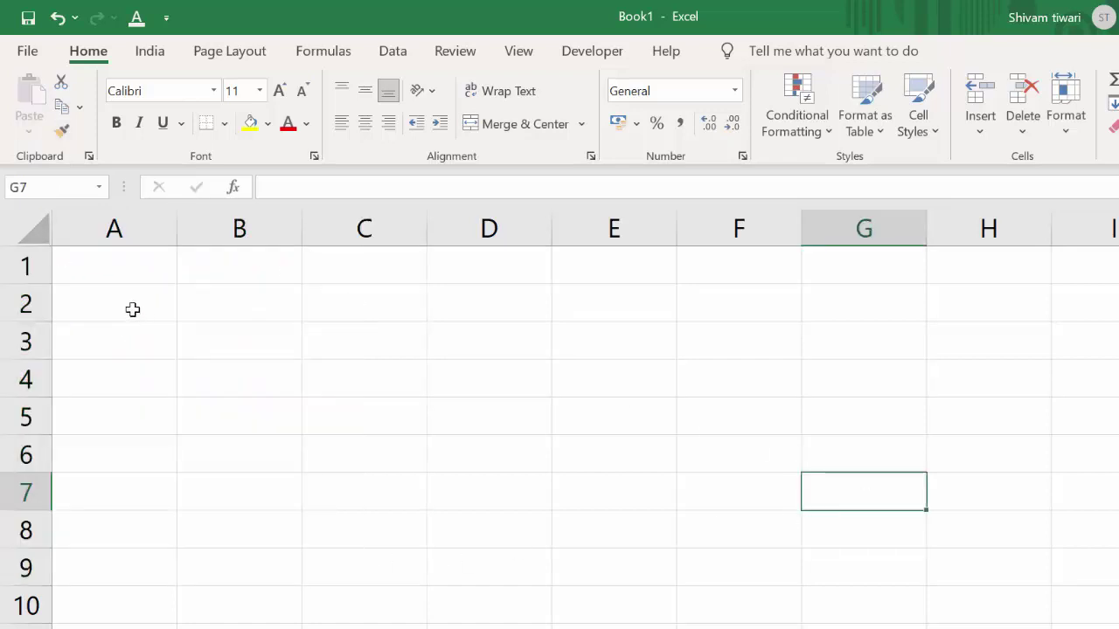
click(133, 309)
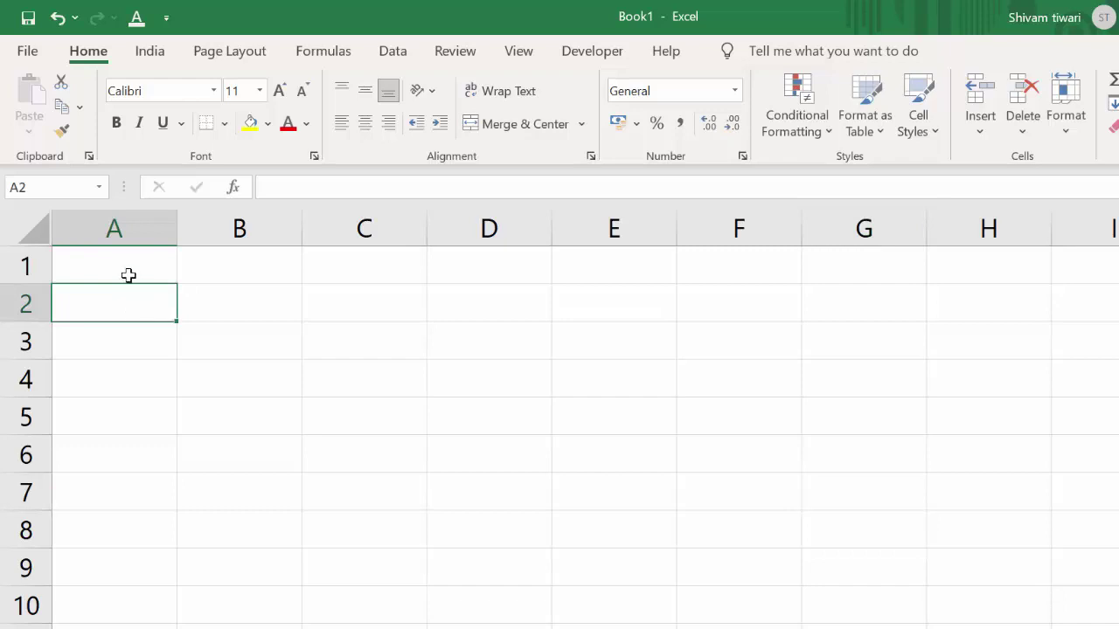
- Type 'The Sign in Computer Center' in A2 and widen column A to fit
text(T)
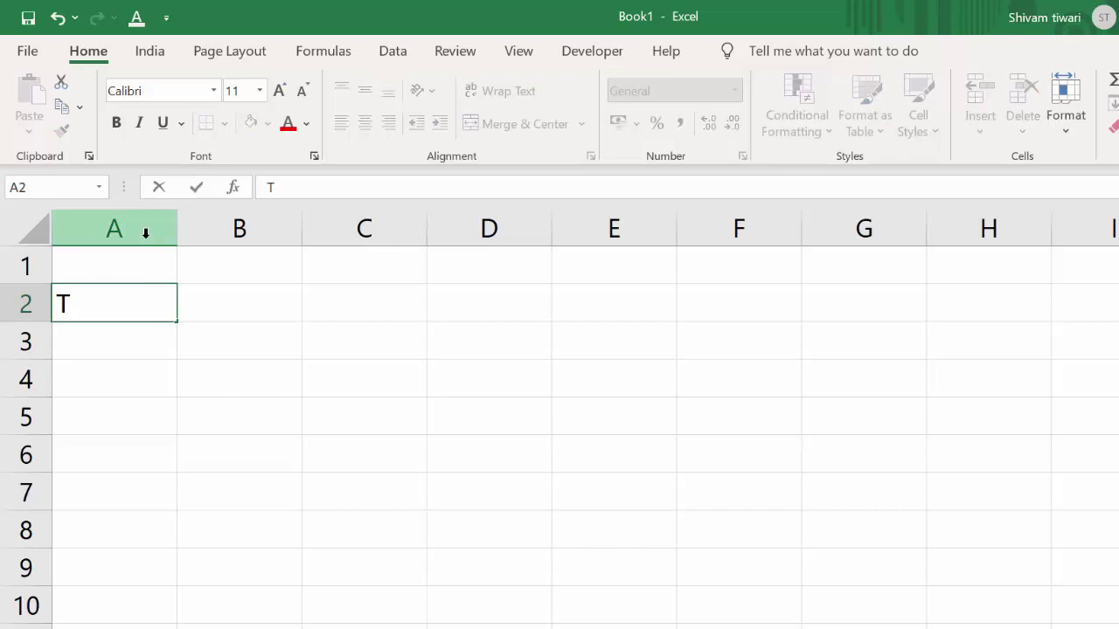
text(he )
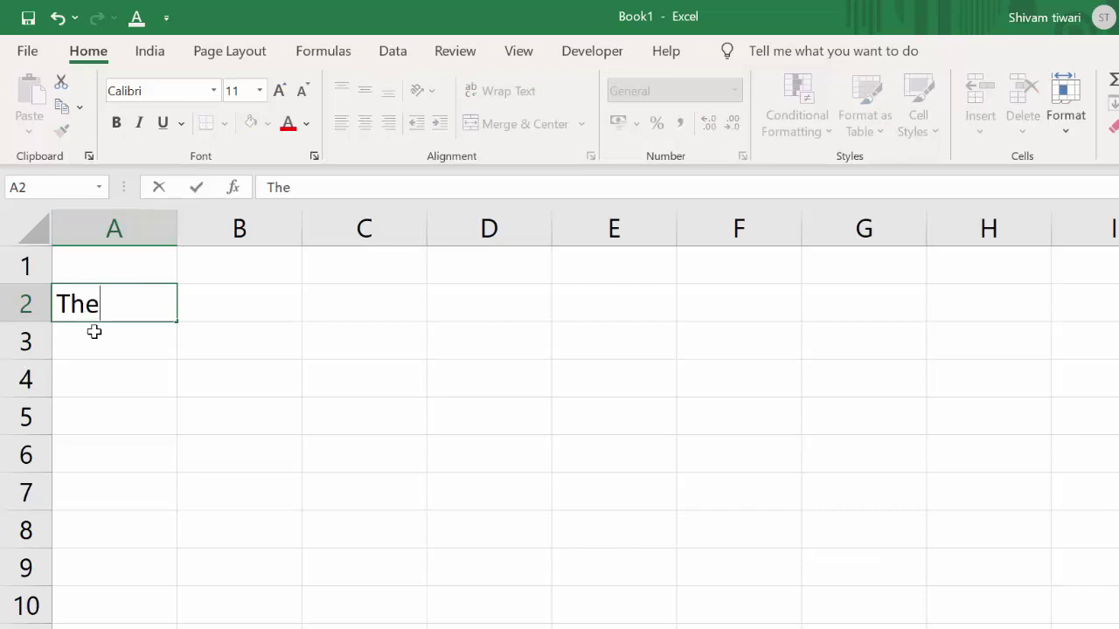
text(Si)
text(gn in )
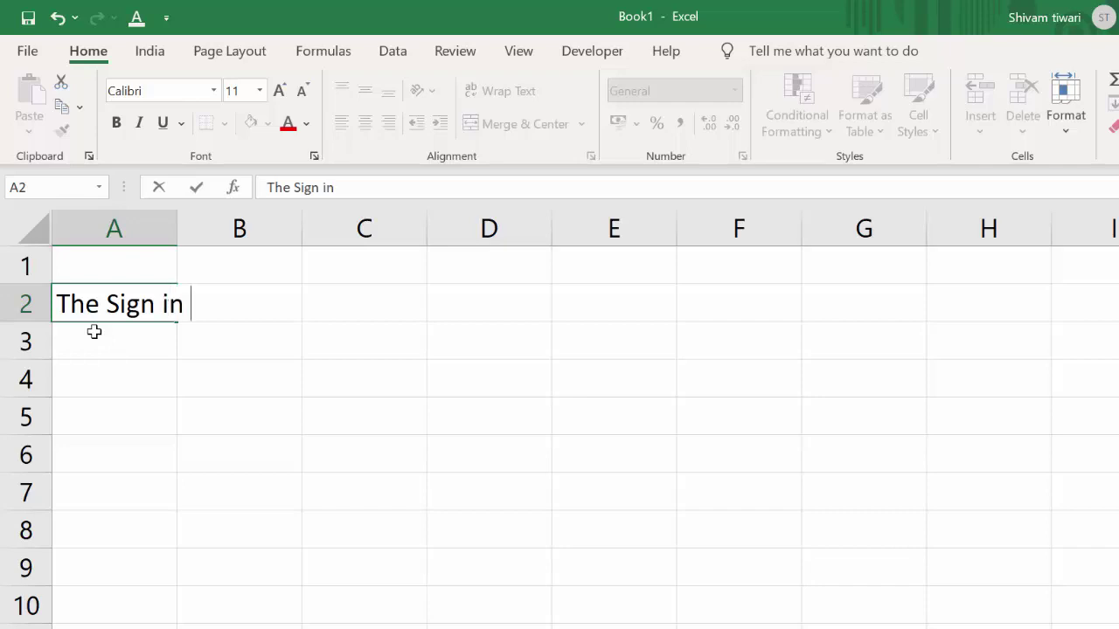
text(Co)
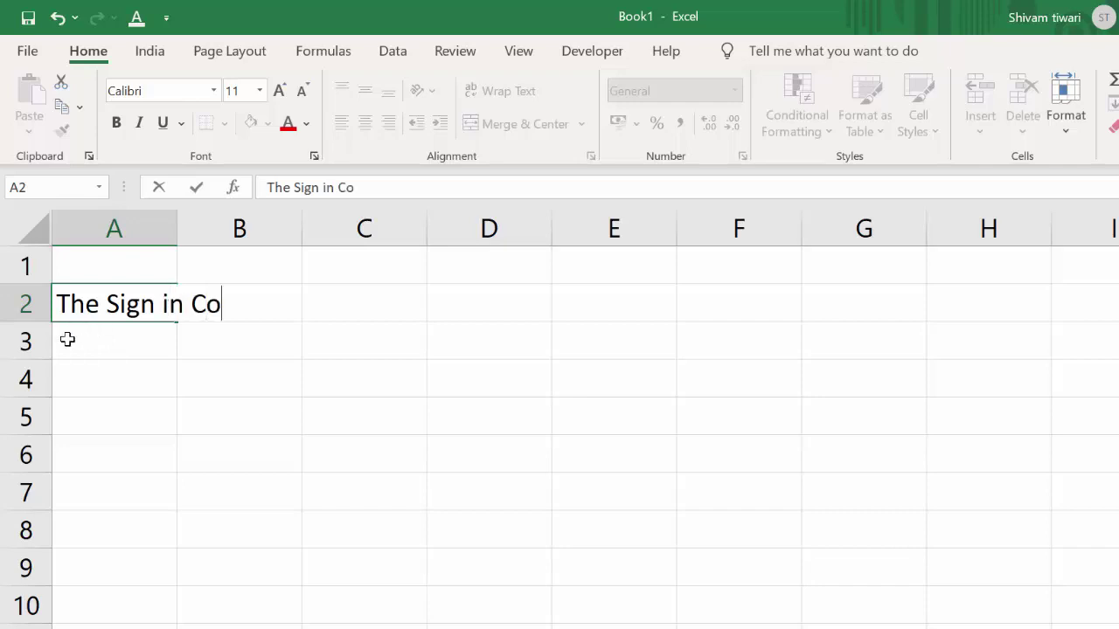
text(mput)
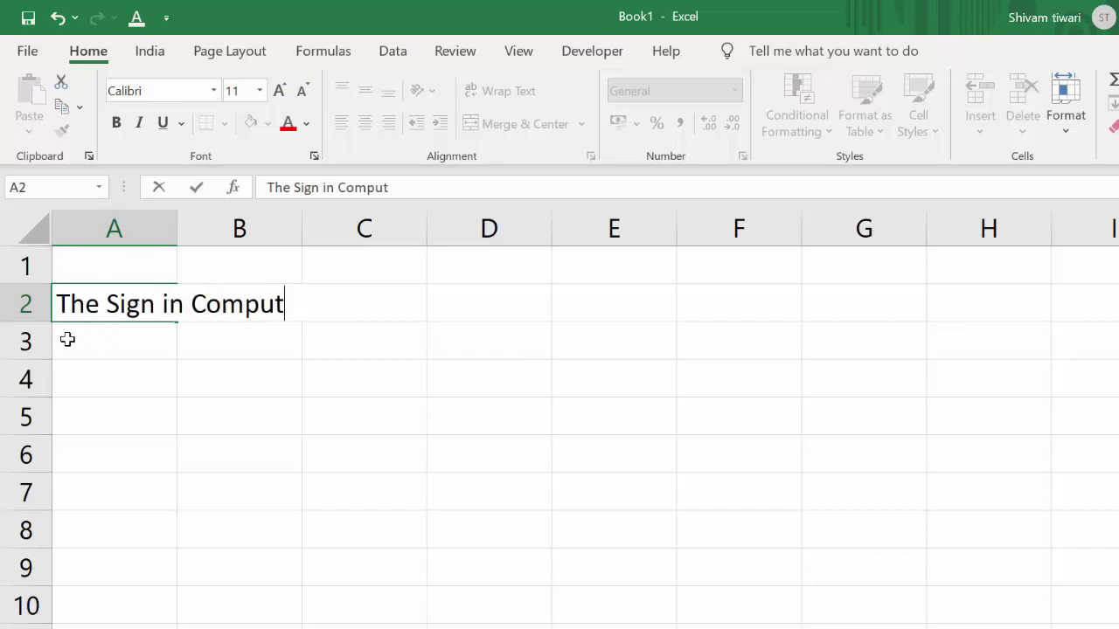
text(er C)
text(en)
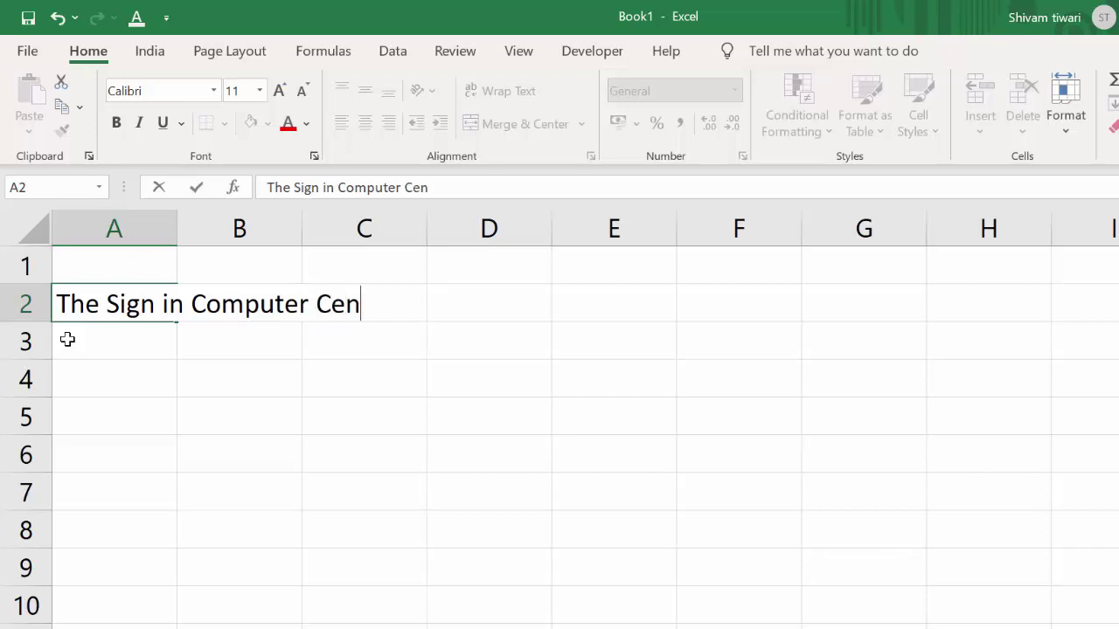
text(ter)
key(Return)
click(209, 376)
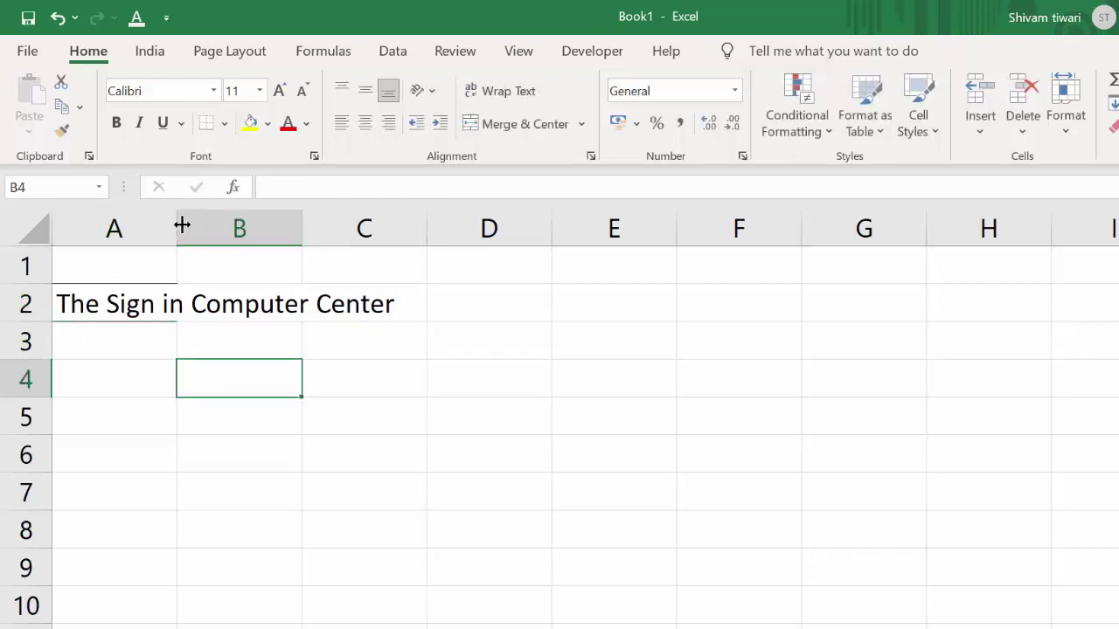
drag(182, 225, 429, 367)
click(209, 470)
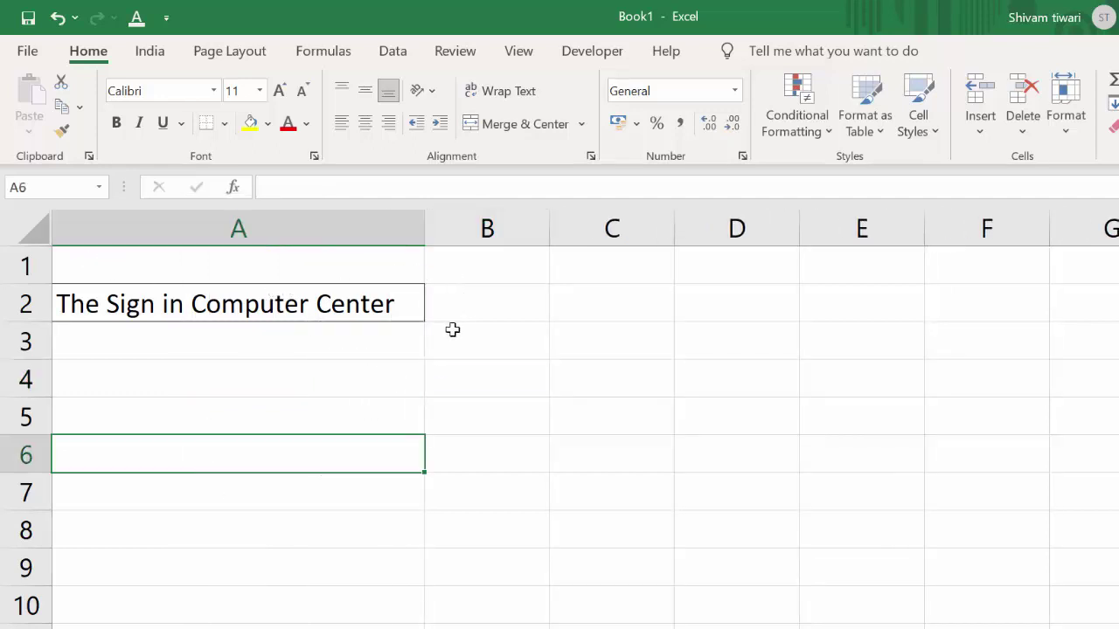
- Enter a person's first name in A3 and 'Apple' in C3
click(209, 343)
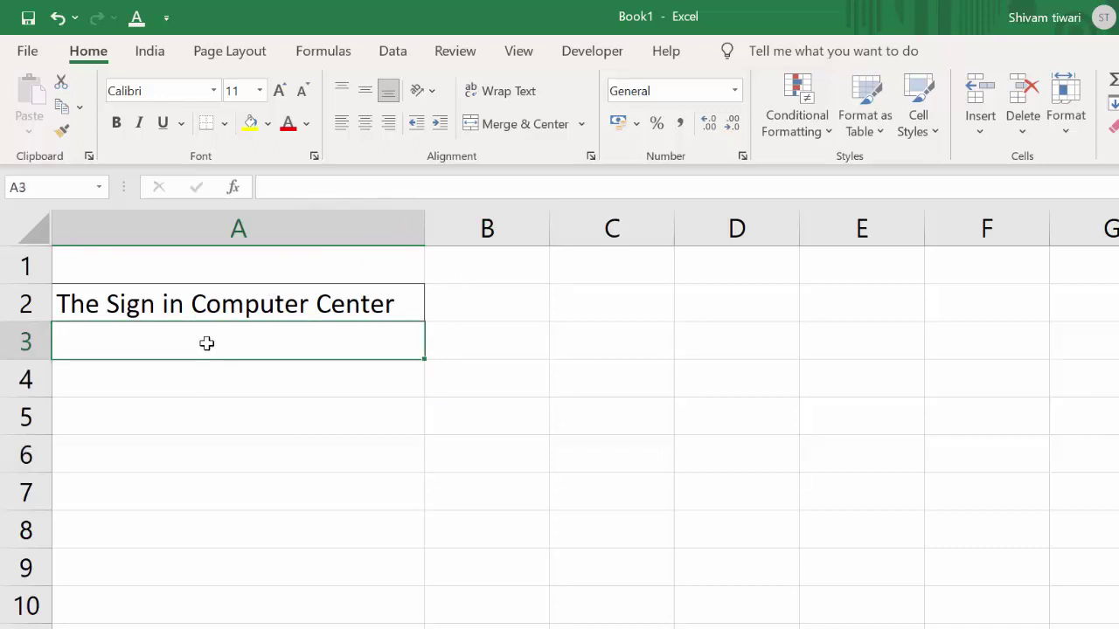
text(Su)
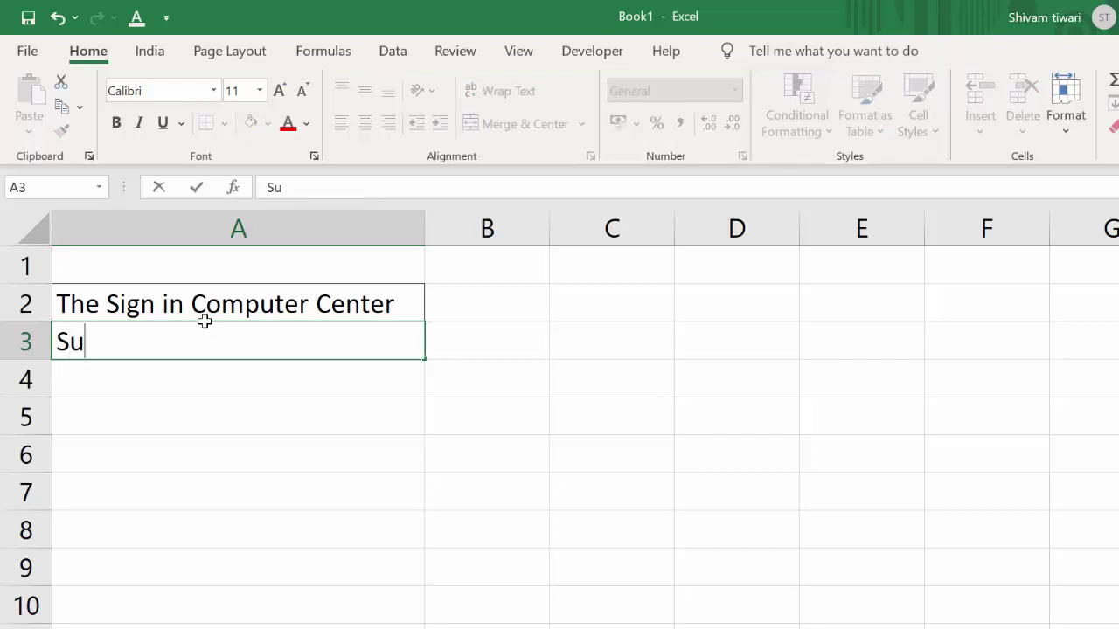
text(raj)
key(Return)
click(210, 487)
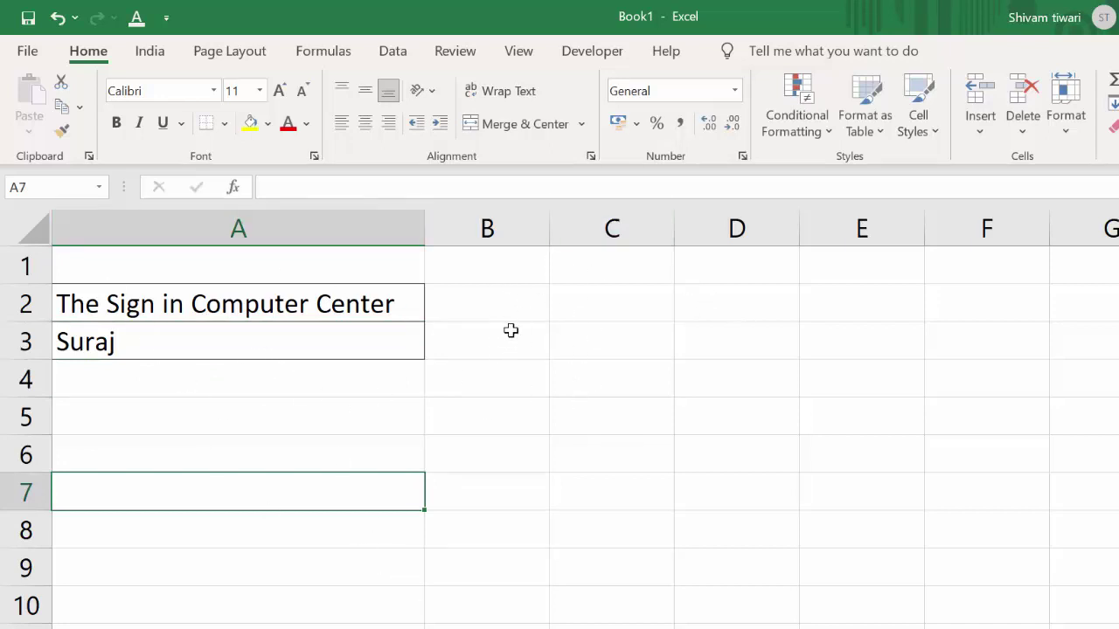
click(583, 338)
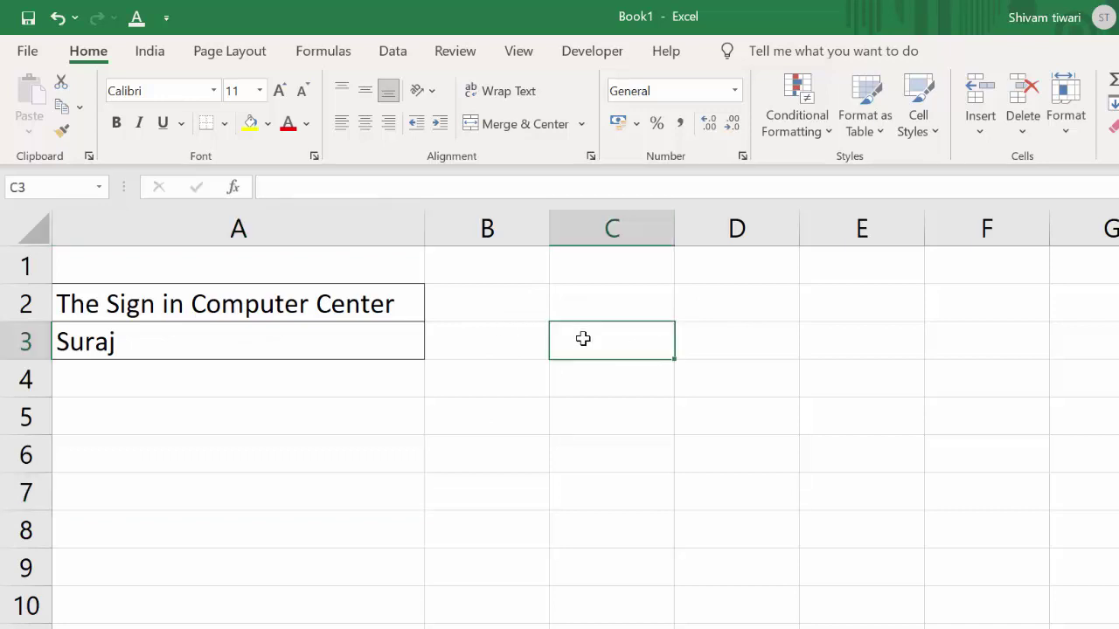
text(A)
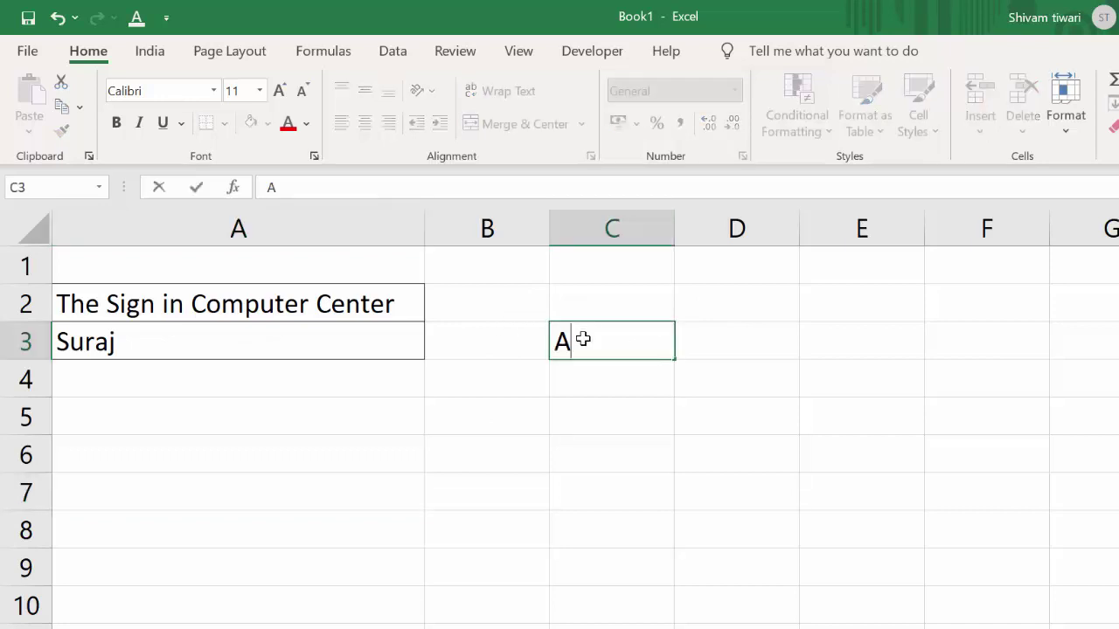
text(pple)
key(Return)
click(604, 401)
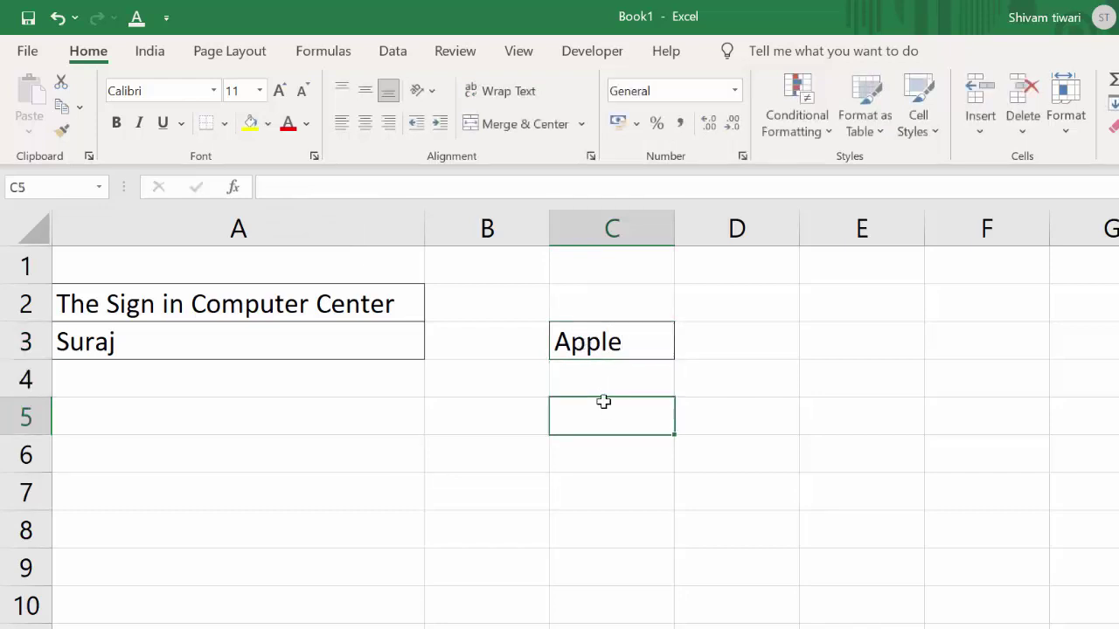